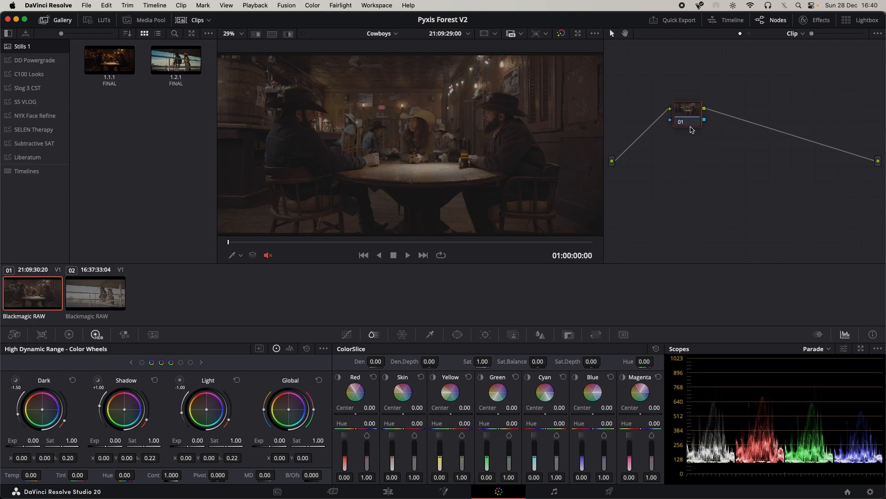
- Extend the node tree to six serial nodes and arrange nodes 05 and 06 in a lower row
key("alt+s")
key("alt+s")
key("alt+s")
key("alt+s")
left_click_drag(645, 149, 737, 157)
- Label node 05 "2383 DPE"
right_click(735, 183)
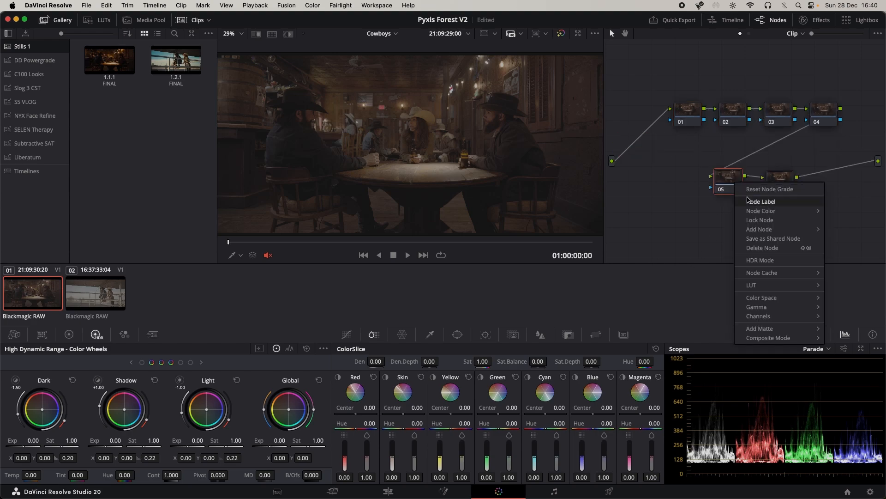
left_click(750, 198)
type("2383")
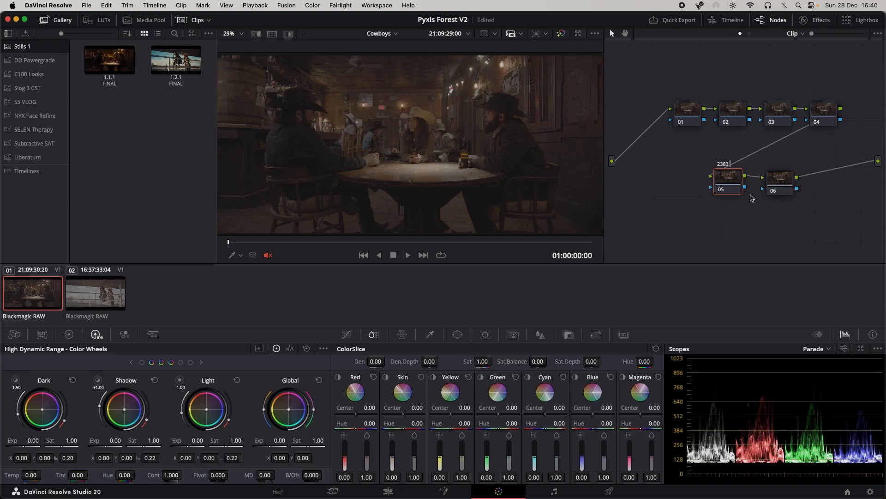
type(" DPE")
- Label node 06, the last in the chain, "DST BLKS"
right_click(785, 184)
left_click(800, 199)
type("DST")
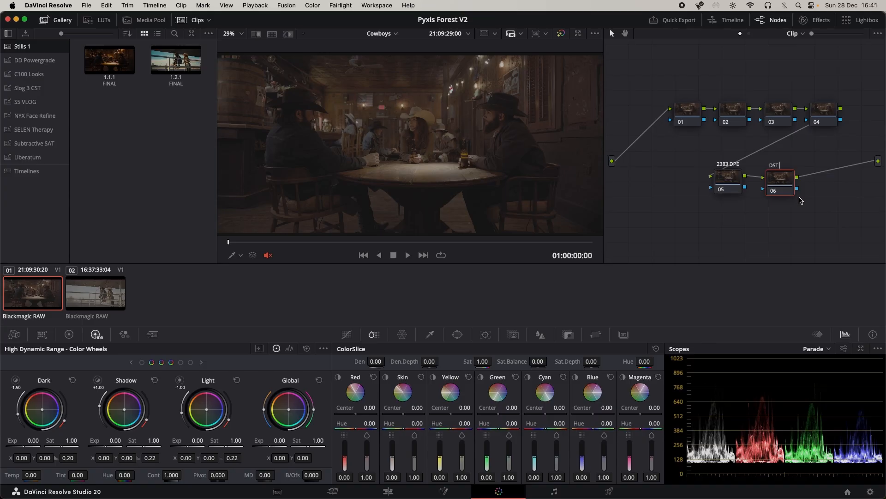
type(" BLKS")
key("Return")
- Correct node 05's label to "2383 FPE" and apply the Rec709 Kodak 2383 D60 film look LUT to it
left_click(731, 182)
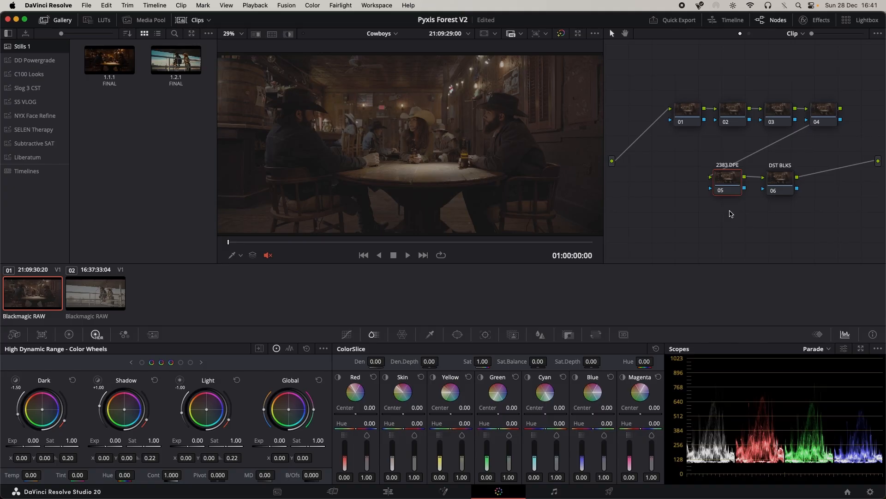
right_click(719, 174)
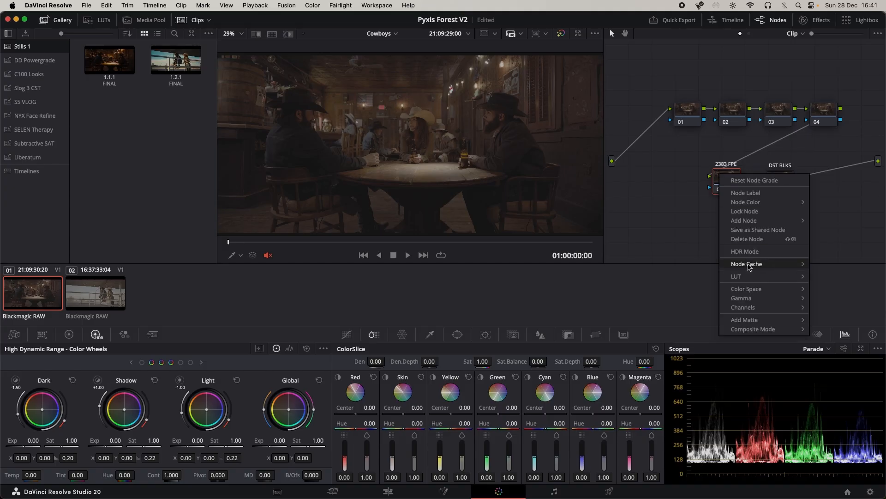
mouse_move(746, 276)
scroll(651, 346, "down", 15)
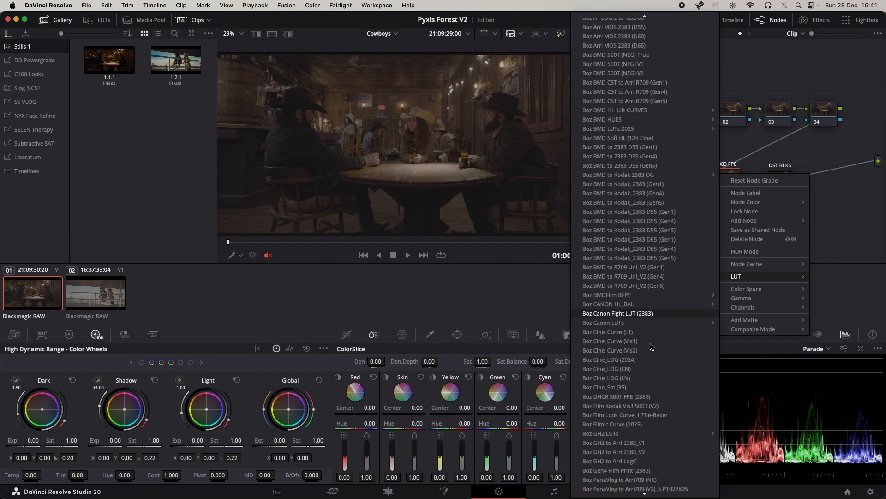
scroll(650, 364, "down", 5)
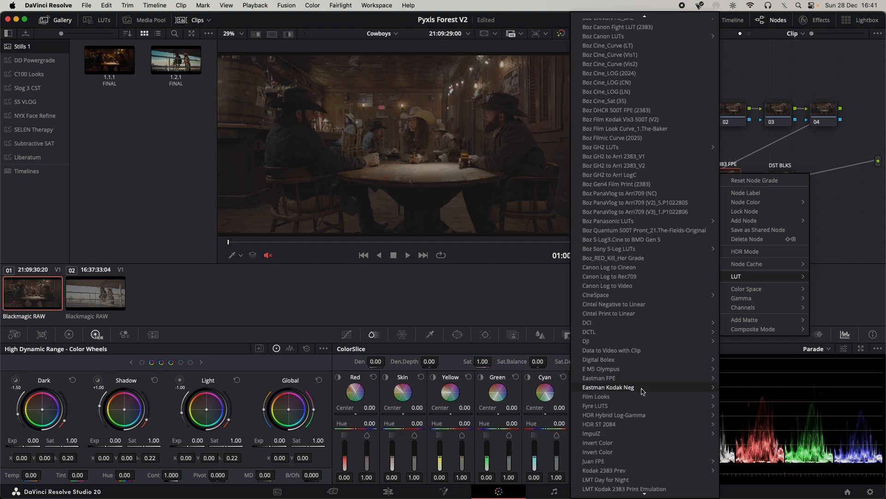
mouse_move(623, 398)
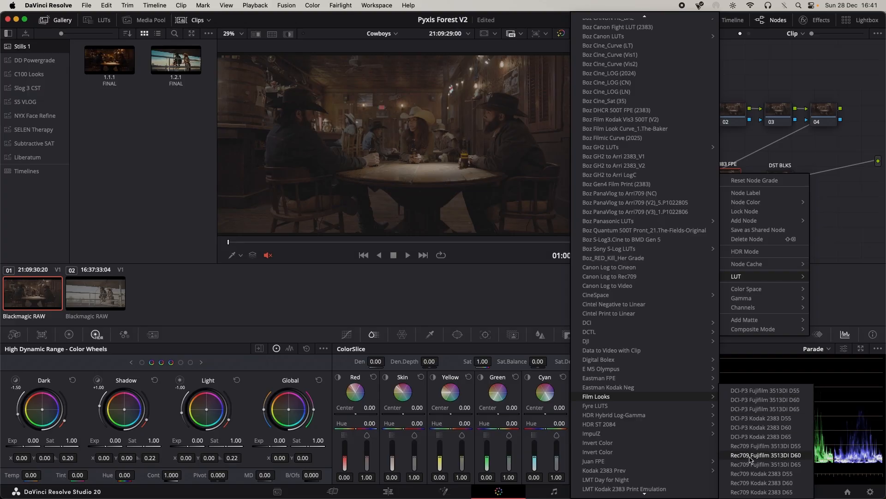
left_click(787, 483)
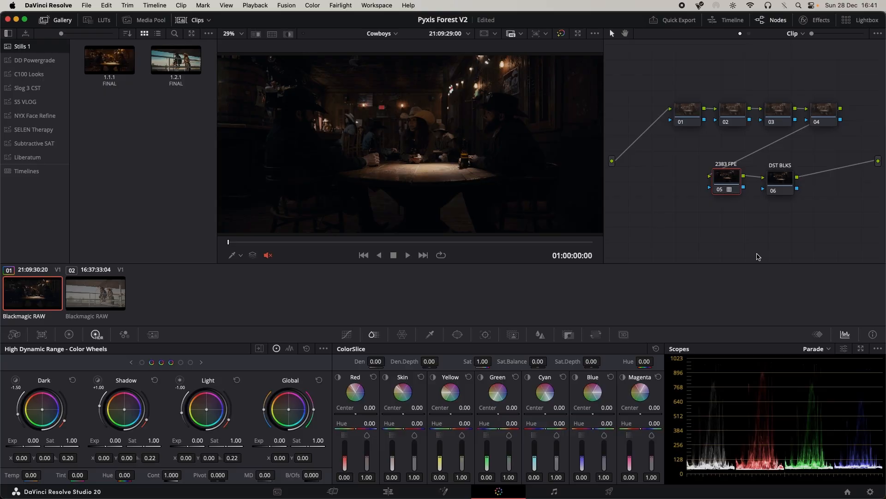
- Compare the full-screen image with the 2383 FPE node disabled and enabled, and return to the grading layout
key("super+f")
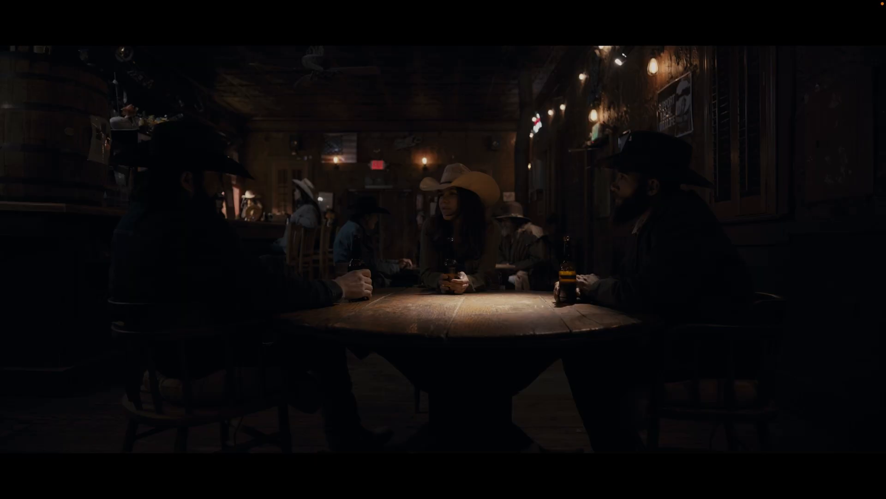
key("super+d")
key("super+d")
mouse_move(764, 167)
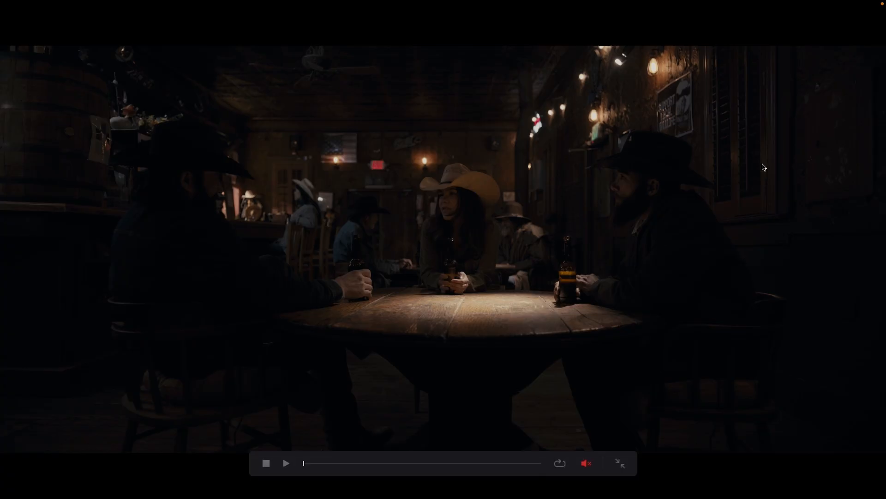
key("Escape")
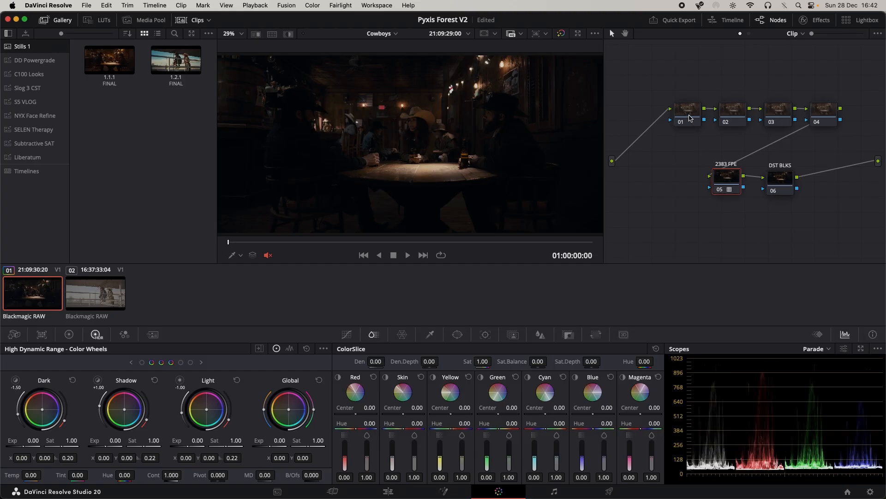
- Label node 01, the first in the chain, "EXP"
right_click(680, 123)
left_click(694, 140)
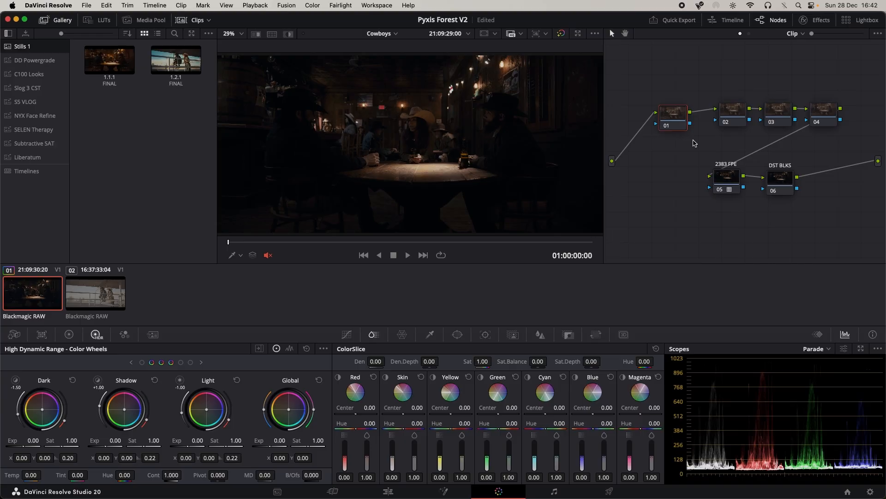
type("EXP")
key("Return")
- Enlarge the viewer and set the EXP node's Global exposure to 0.50 in the HDR color wheels
key("alt+f")
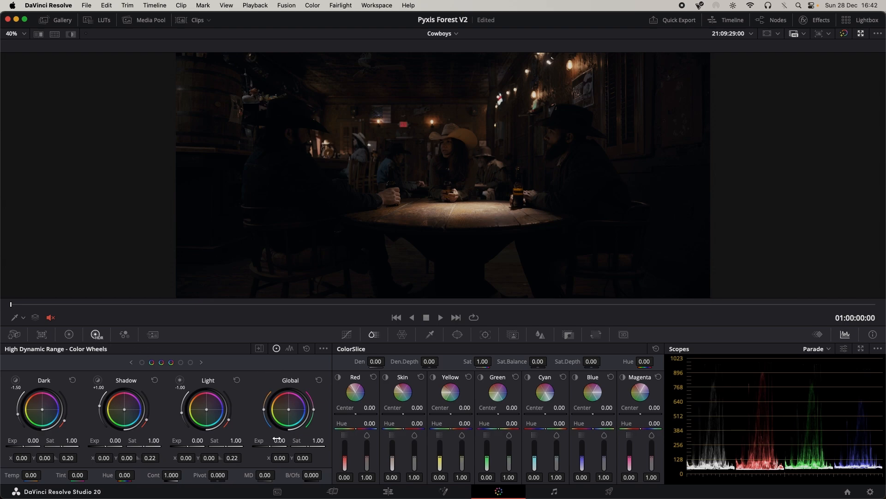
left_click_drag(277, 438, 403, 406)
type(".5")
key("Return")
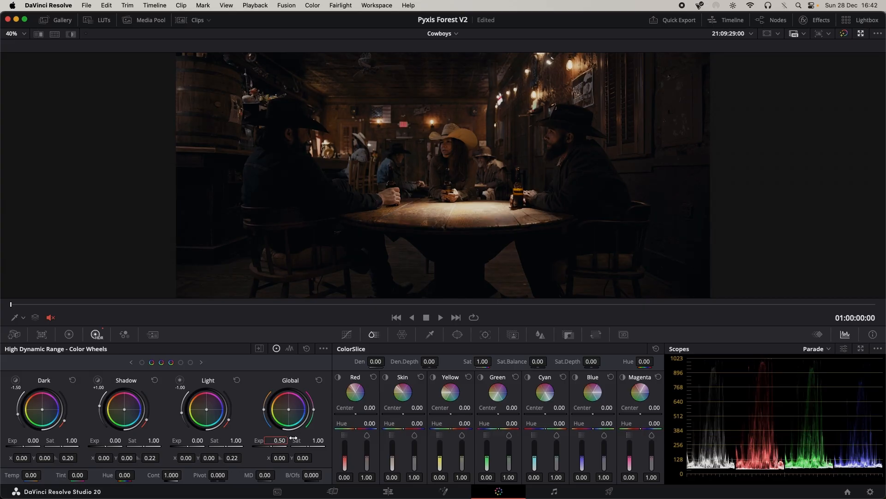
- Compare the clip full screen with the grade bypassed and active to judge the exposure change
key("super+f")
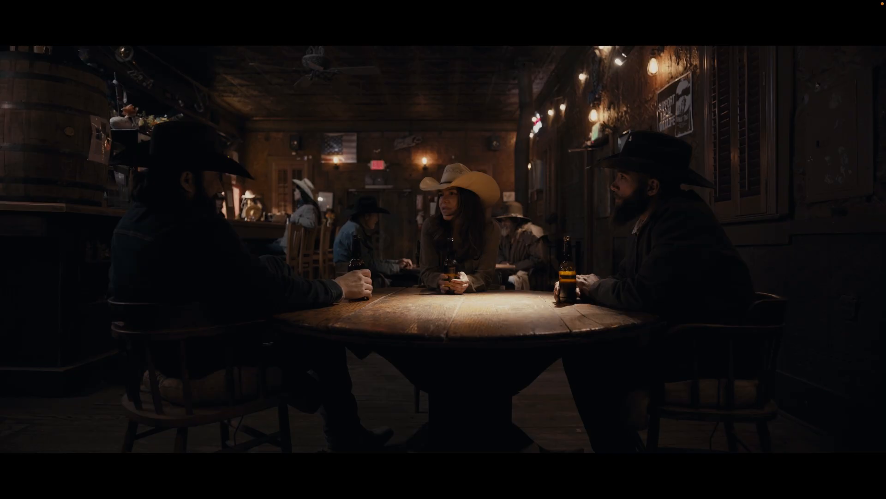
key("shift+d")
key("shift+d")
key("shift+d")
key("shift+d")
key("shift+d")
key("shift+d")
key("super+f")
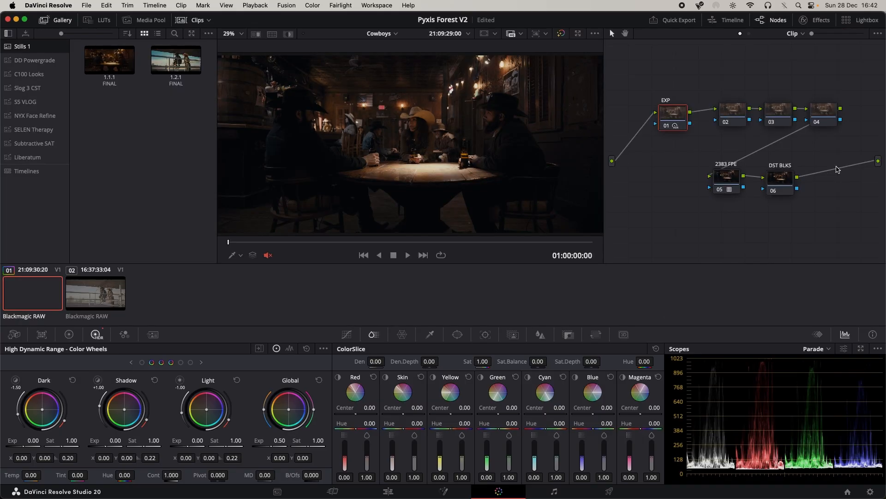
- Move node 02 close to the EXP node and label it "RGB SAT"
mouse_move(677, 115)
left_mouse_down()
mouse_move(617, 111)
mouse_move(667, 117)
left_mouse_up()
left_click_drag(733, 114, 702, 117)
right_click(703, 118)
left_click(718, 137)
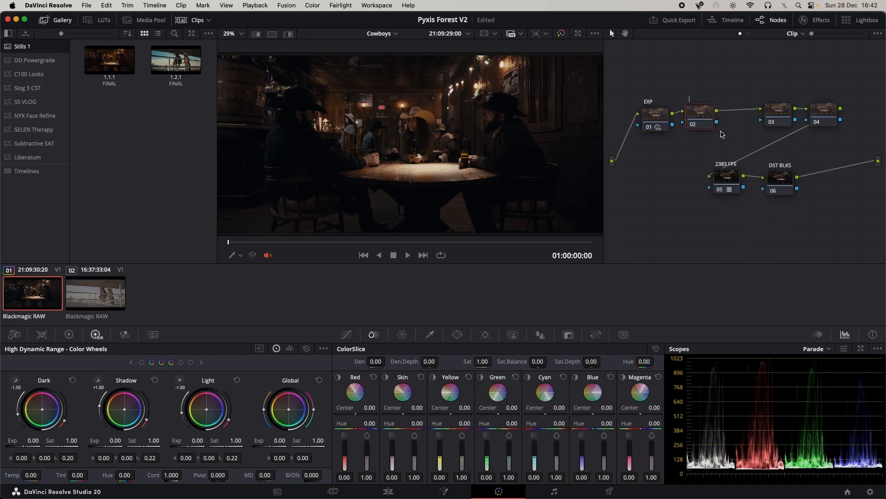
type("RGB")
type("SAT")
key("Return")
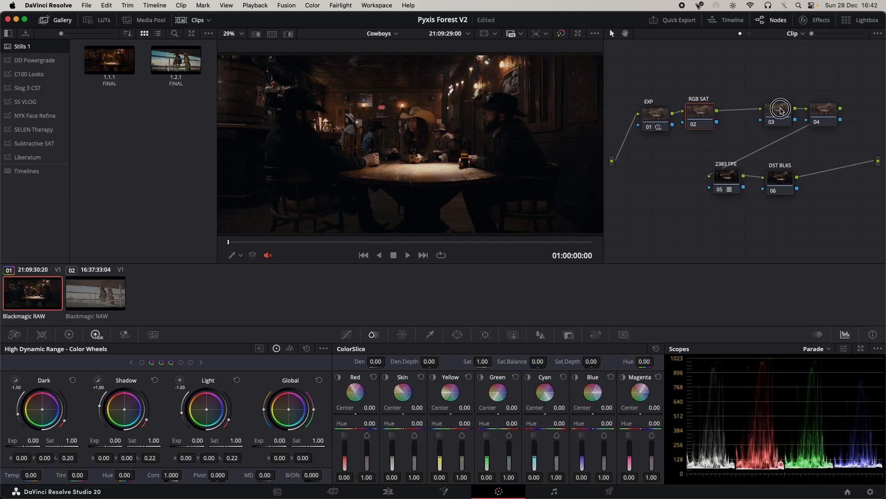
- Move node 03 closer to the RGB SAT node and label it "SUB SAT"
left_click_drag(781, 109, 759, 113)
right_click(759, 114)
left_click(778, 133)
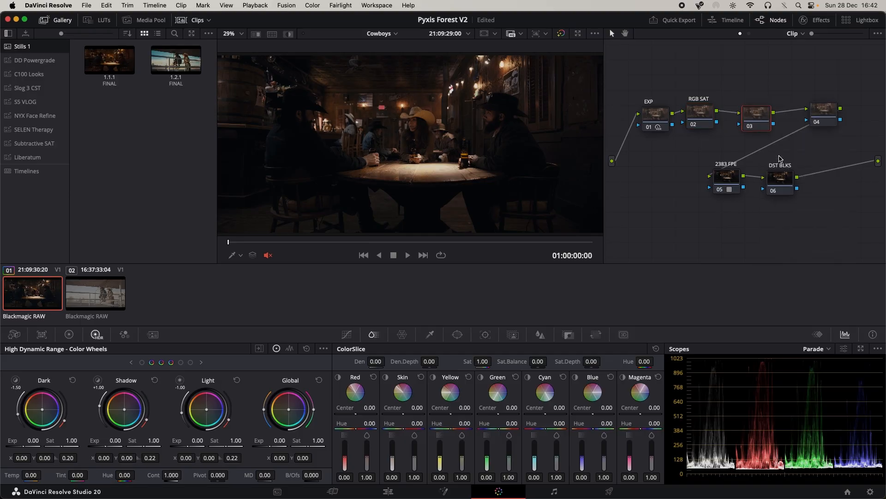
type("SUB SAT")
key("Return")
left_click_drag(761, 125, 761, 123)
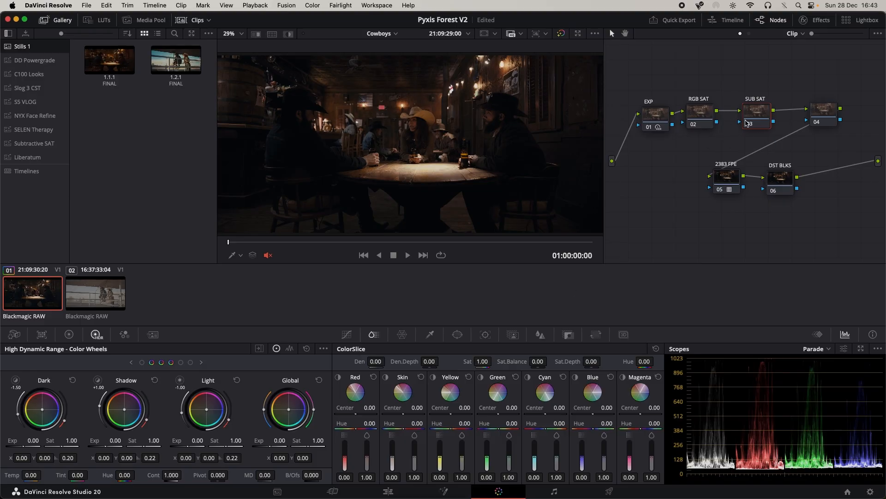
key("super+s")
- Set the RGB SAT node's key output gain to 0.100
left_click(702, 115)
key("alt+f")
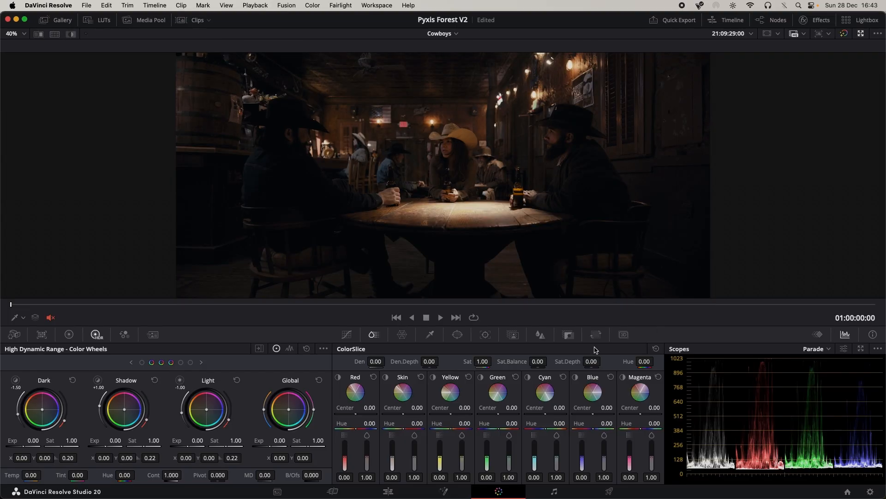
left_click(566, 335)
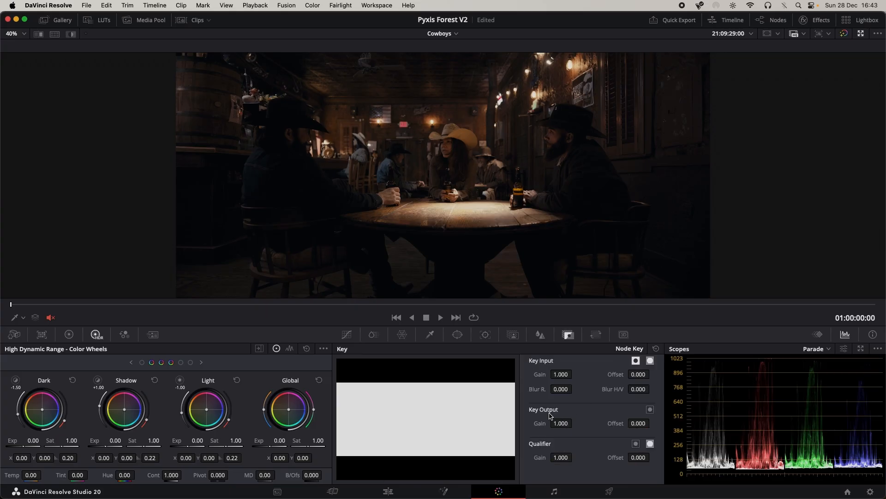
left_click(561, 422)
type("0.1")
key("Return")
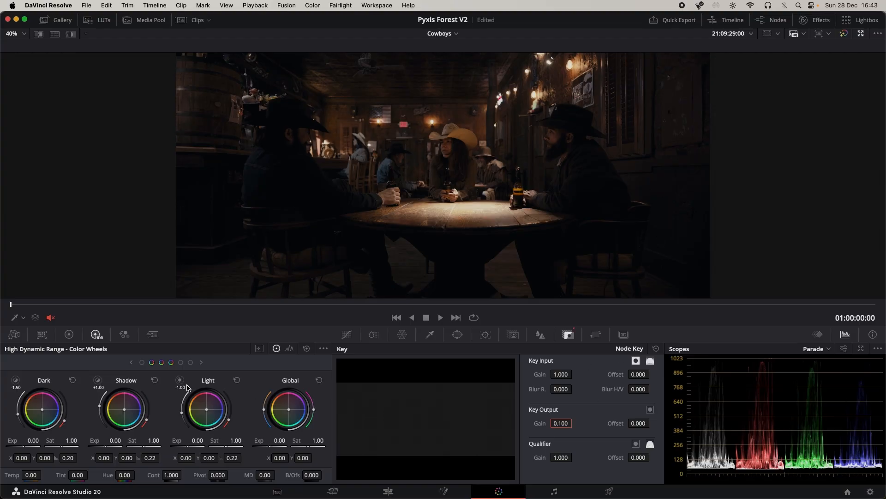
- In the RGB SAT node's RGB Mixer, set red in Red Output, green in Green Output and blue in Blue Output to 5.00
left_click(124, 334)
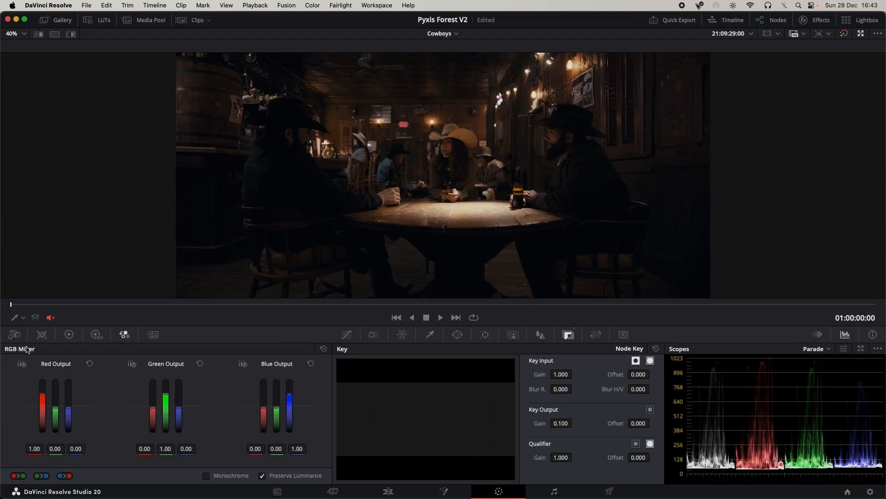
left_click(40, 449)
type("5.0")
key("Return")
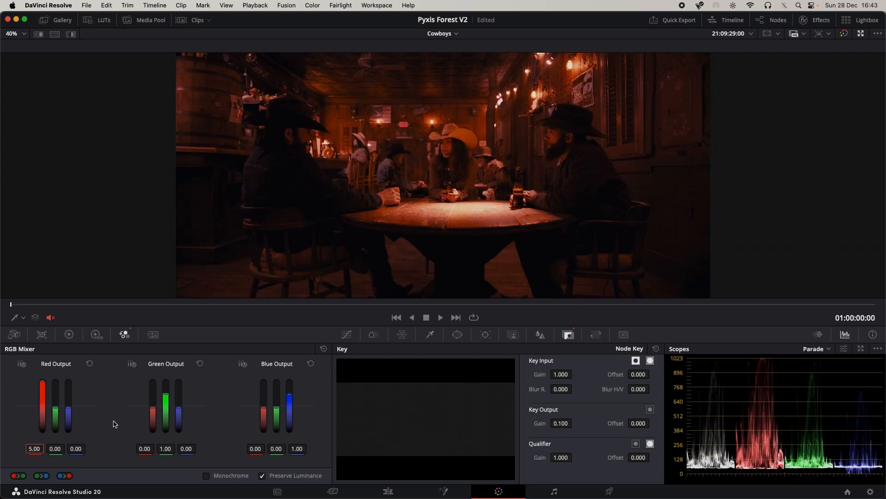
left_click(166, 448)
type("5")
key("Return")
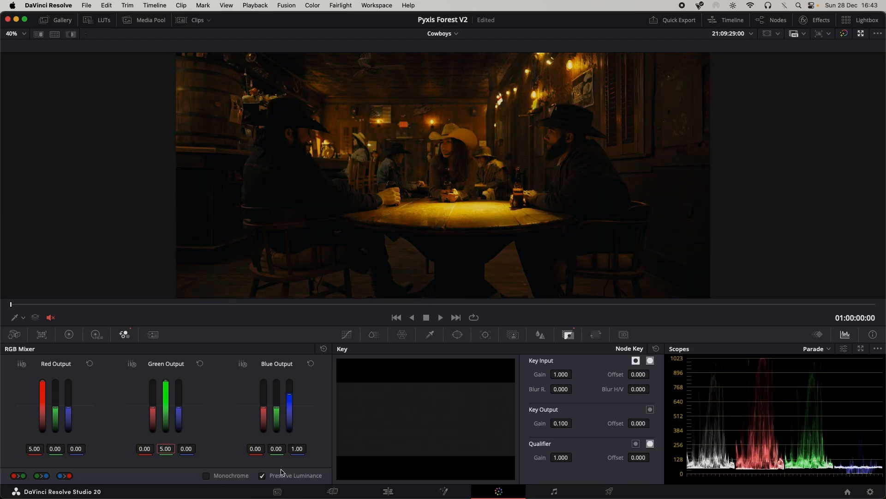
left_click(297, 448)
type("5.")
key("Return")
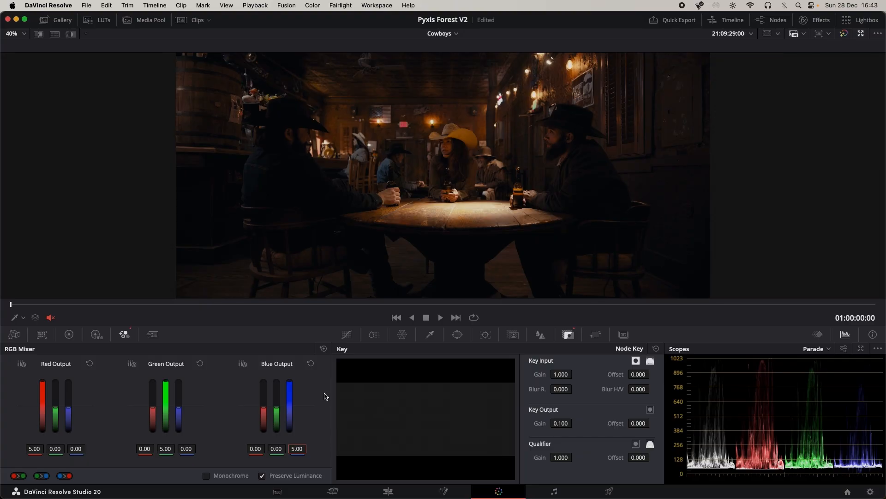
- Compare the clip full screen with the grade bypassed and active to judge the RGB Mixer saturation
key("super+f")
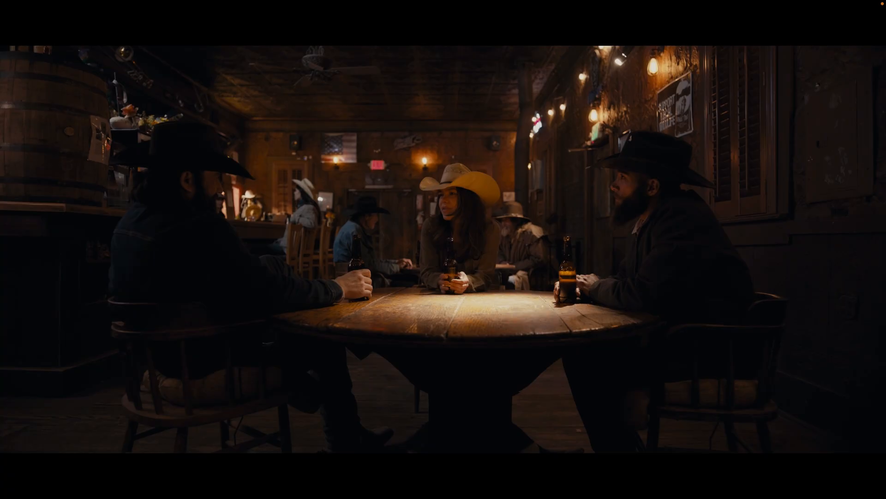
key("shift+d")
key("shift+d")
key("super+f")
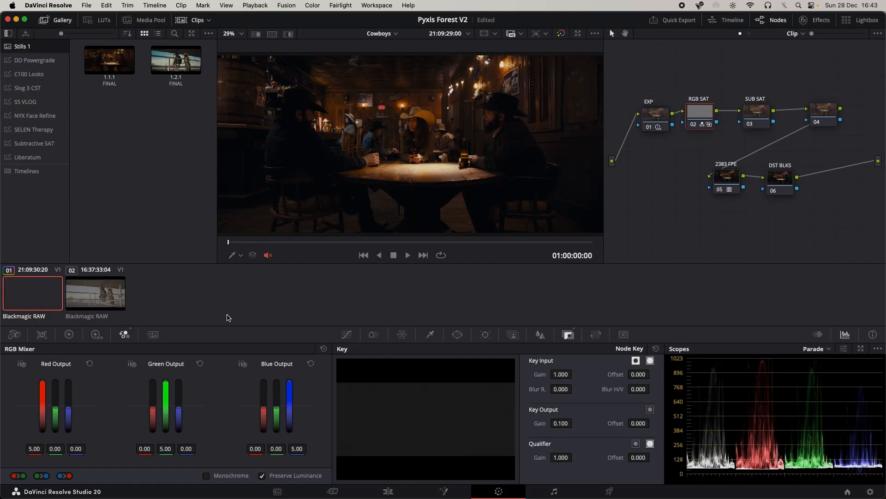
- Set the SUB SAT node's overall ColorSlice saturation to 1.25 and view the clip full screen
left_click(755, 112)
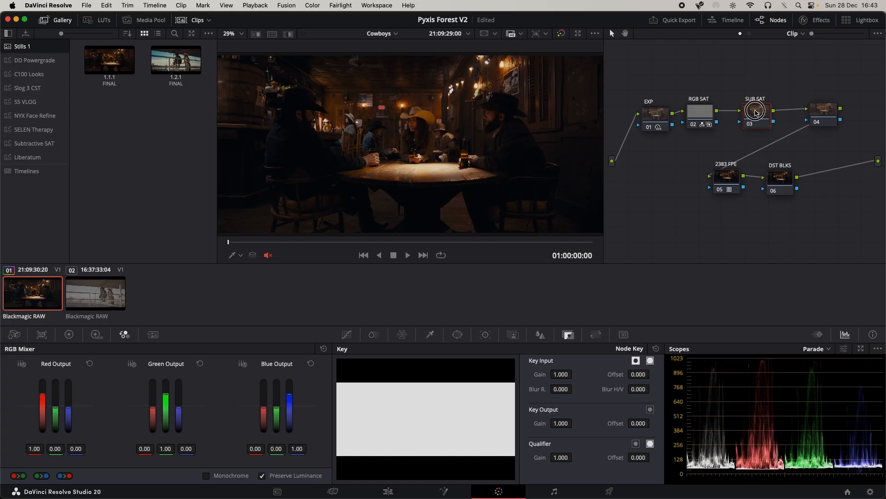
left_click(383, 335)
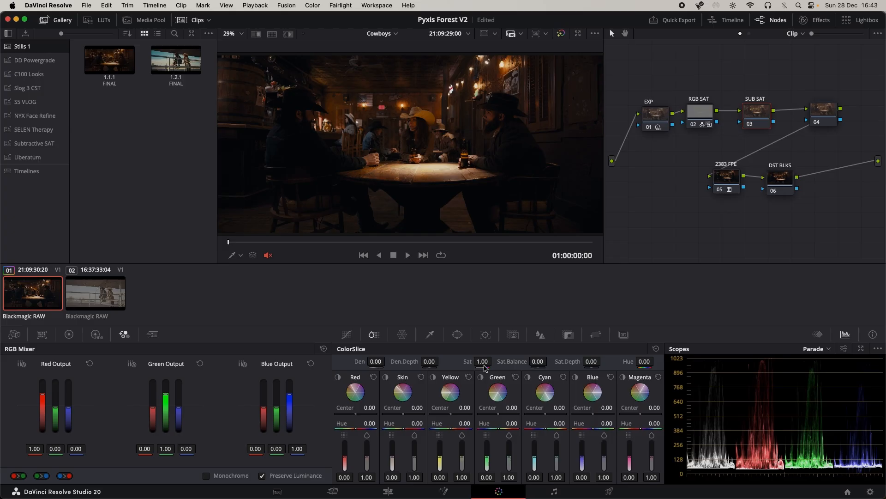
key("alt+f")
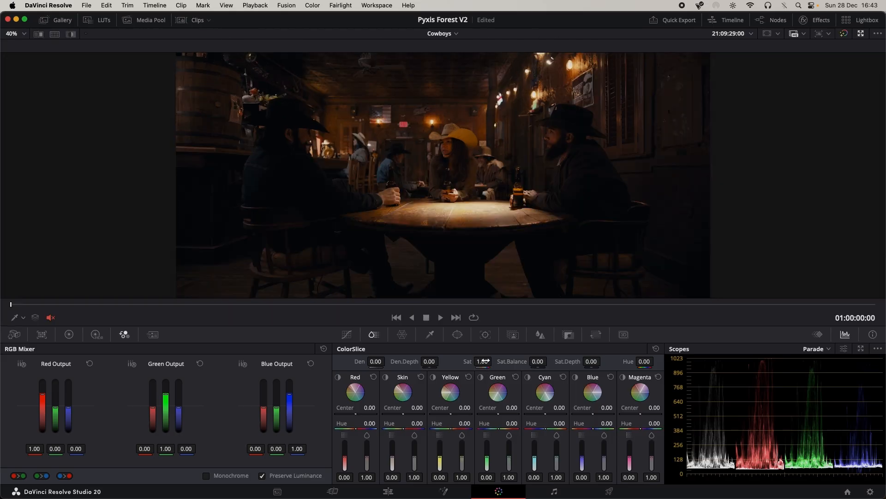
left_click(485, 360)
left_click_drag(484, 360, 486, 361)
double_click(486, 361)
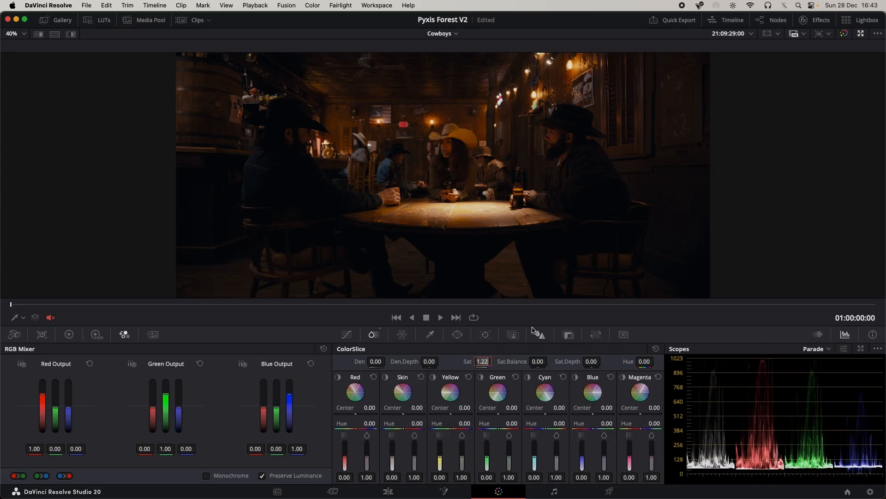
type("1.25")
key("super+f")
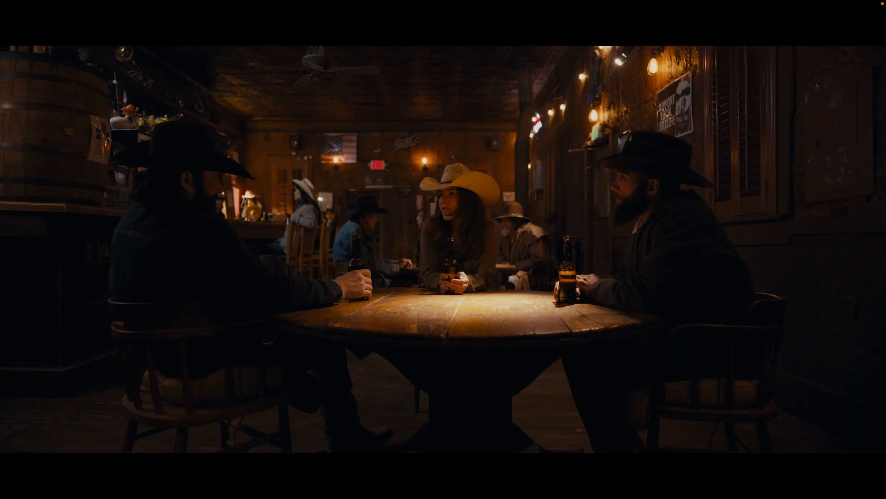
- Select the DST BLKS node, bring up its Lum Vs Sat curve and reset the curve's existing control points
key("Escape")
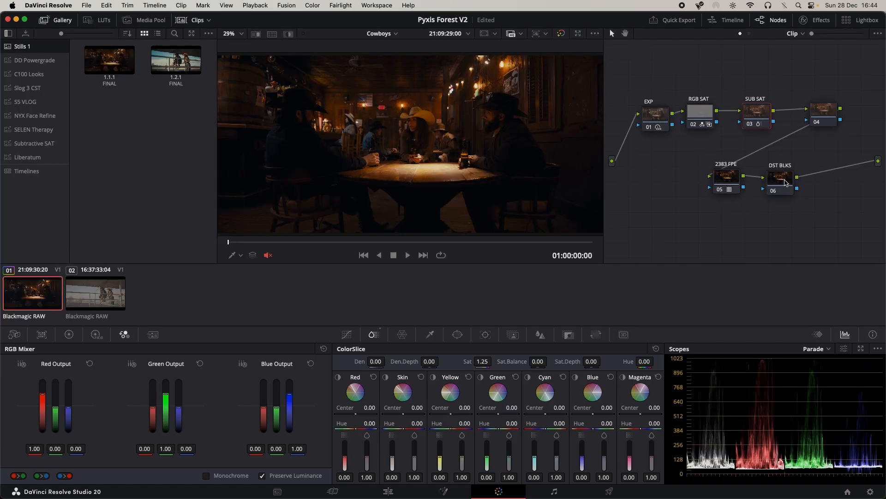
left_click(786, 183)
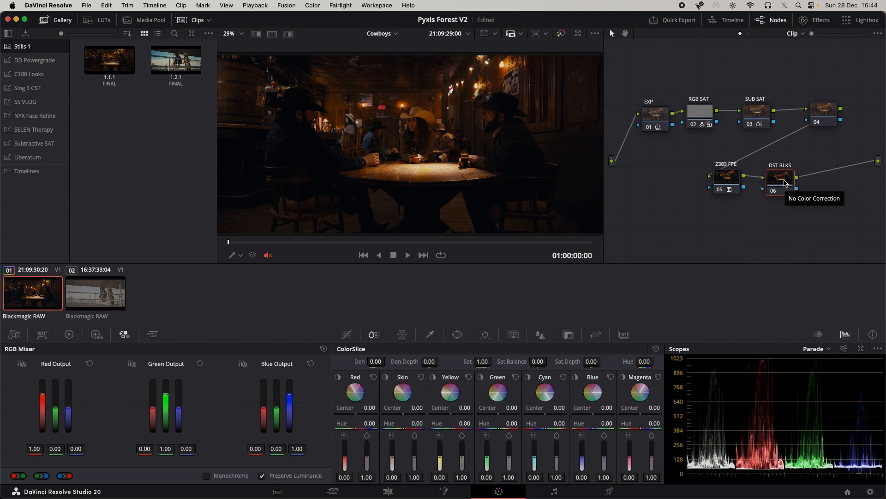
key("alt+f")
key("alt+f")
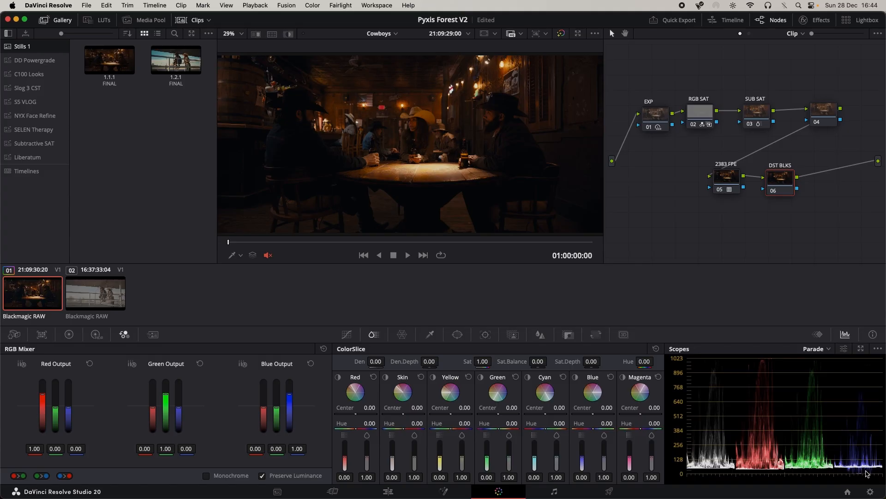
key("alt+f")
left_click(346, 334)
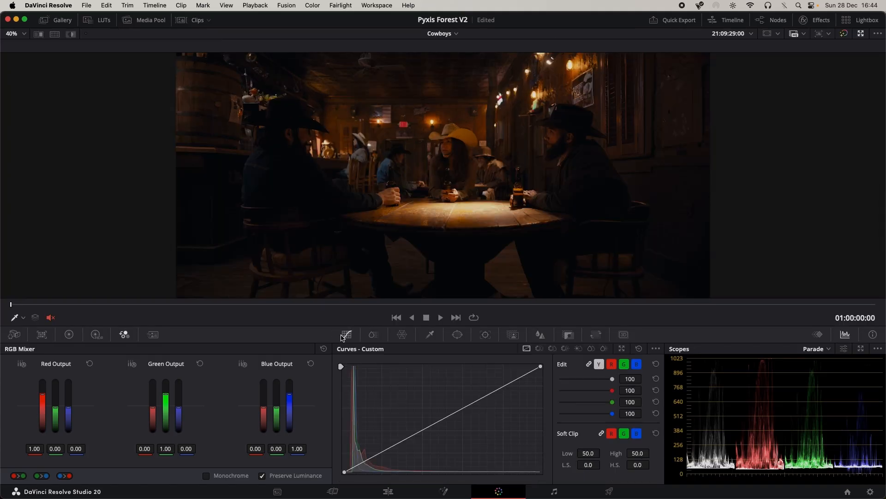
left_click(579, 349)
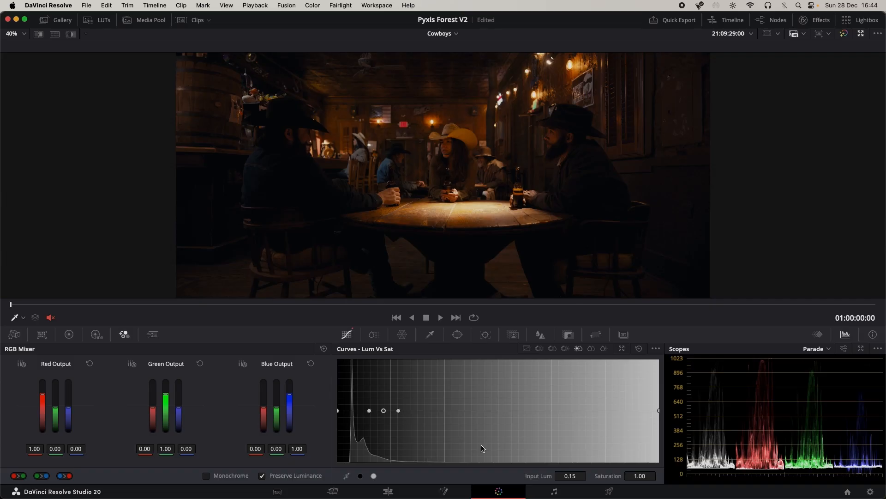
left_click(639, 349)
- Add a control point to the Lum Vs Sat curve at Input Lum 0.35 with Saturation 0.90
double_click(575, 476)
type(".")
left_click(455, 411)
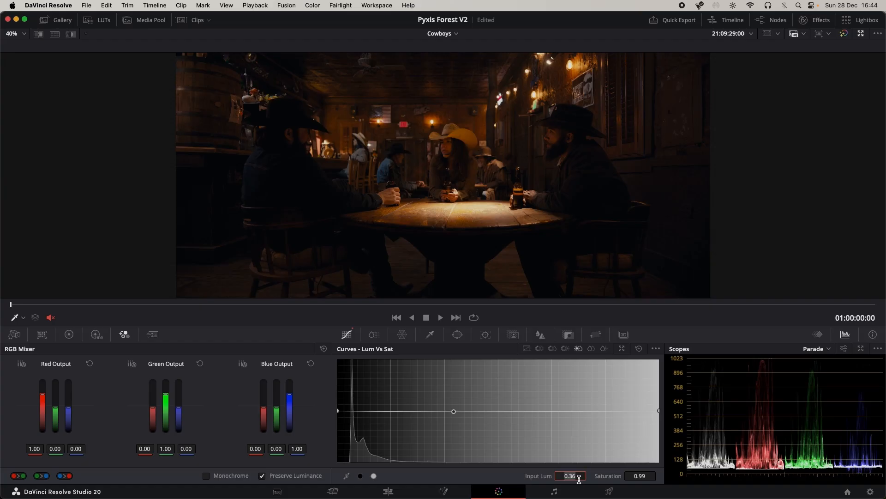
left_click_drag(580, 479, 579, 479)
left_click_drag(640, 477, 640, 477)
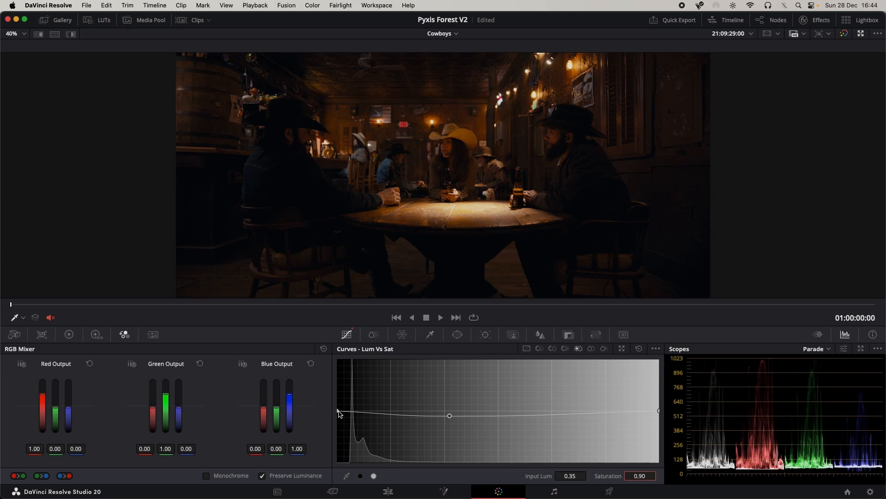
- Lower both the black and white endpoints of the Lum Vs Sat curve to Saturation 0.75
left_click_drag(338, 411, 340, 426)
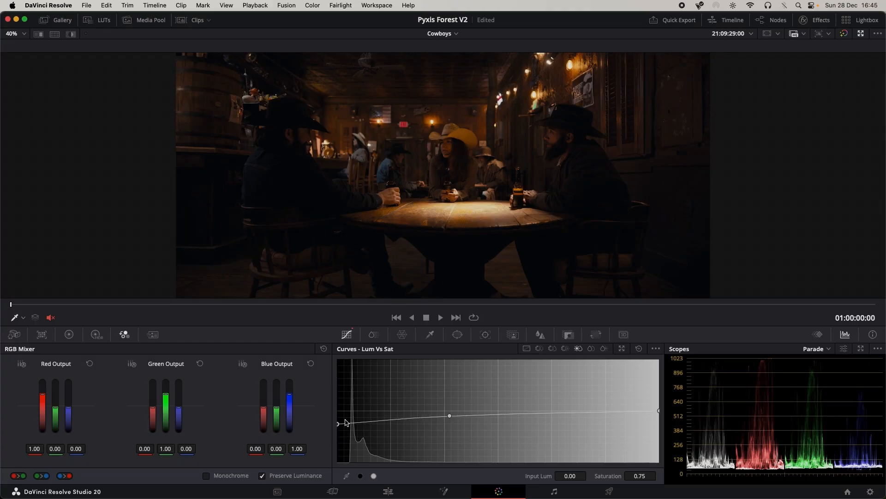
left_click_drag(661, 409, 658, 424)
key("alt+f")
key("alt+f")
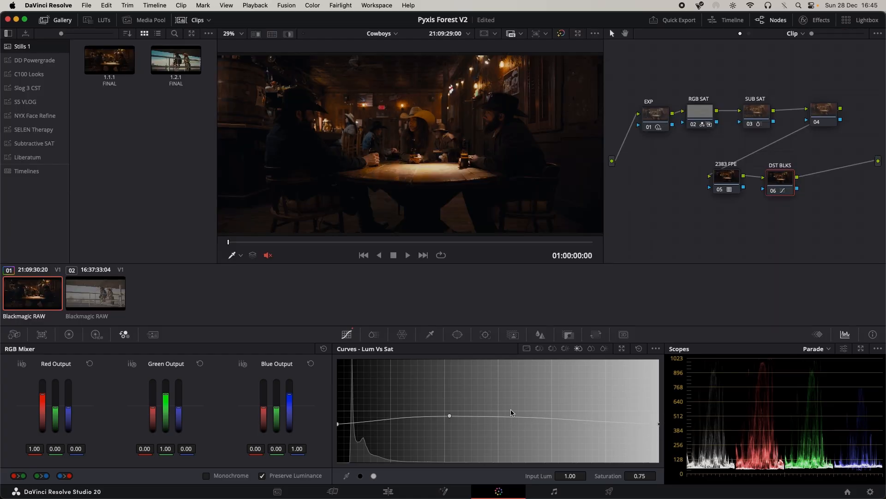
- Move the middle point of the Lum Vs Sat curve to Input Lum 0.75 and view the clip full screen
left_click(450, 417)
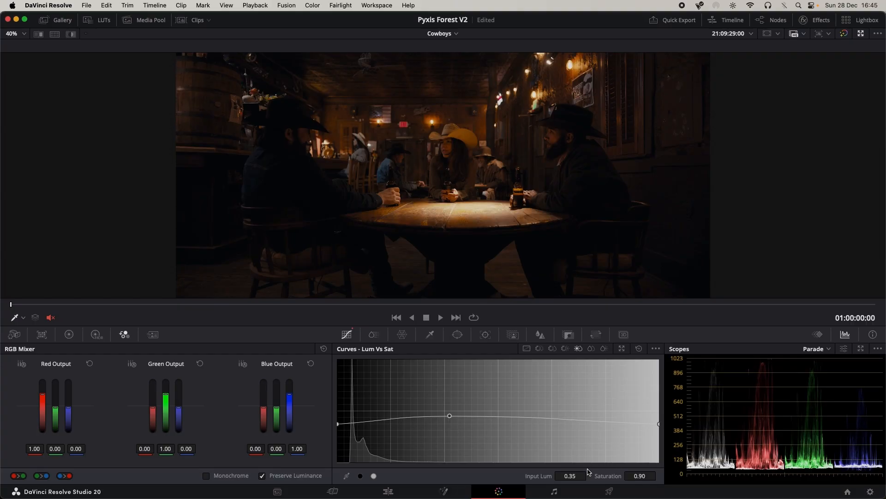
mouse_move(575, 476)
left_mouse_down()
mouse_move(593, 470)
mouse_move(575, 475)
left_mouse_up()
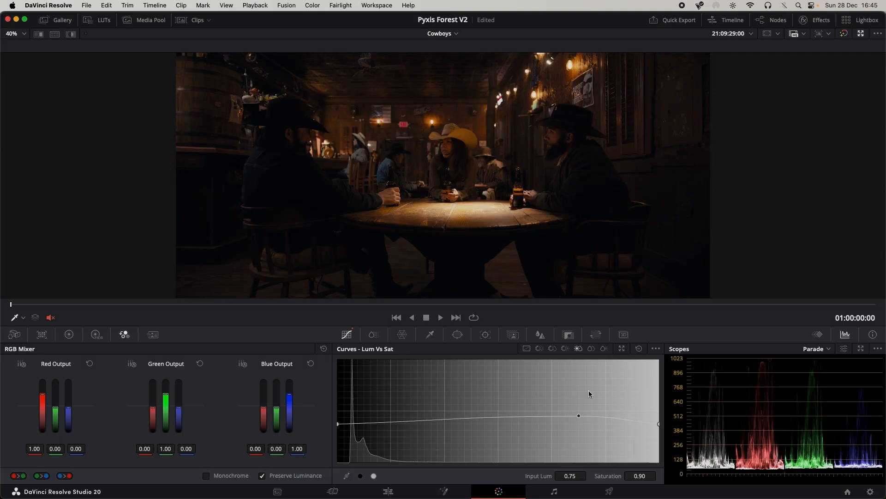
key("super+f")
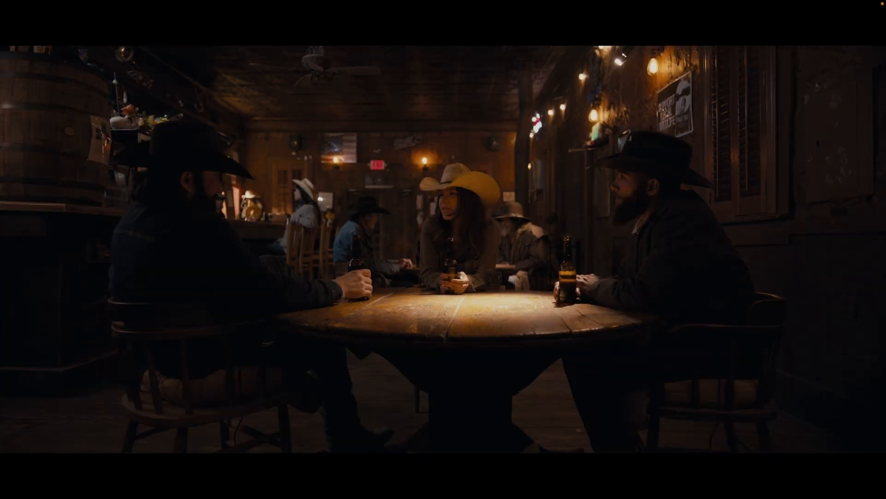
key("super+f")
- Set the SUB SAT node's overall ColorSlice saturation to 1.35
key("alt+f")
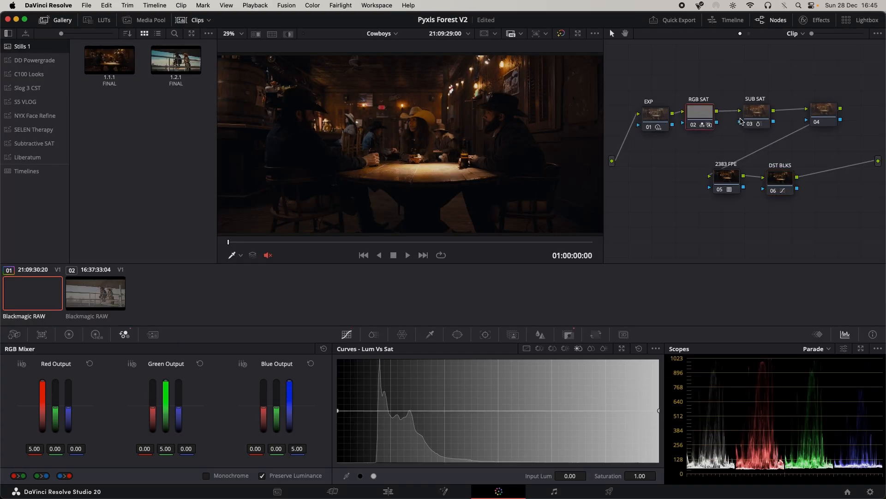
left_click(741, 121)
key("alt+f")
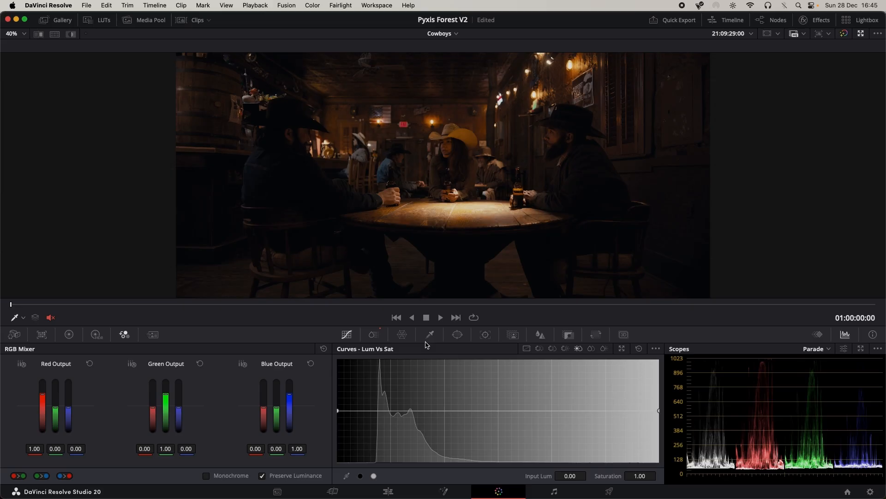
left_click(373, 334)
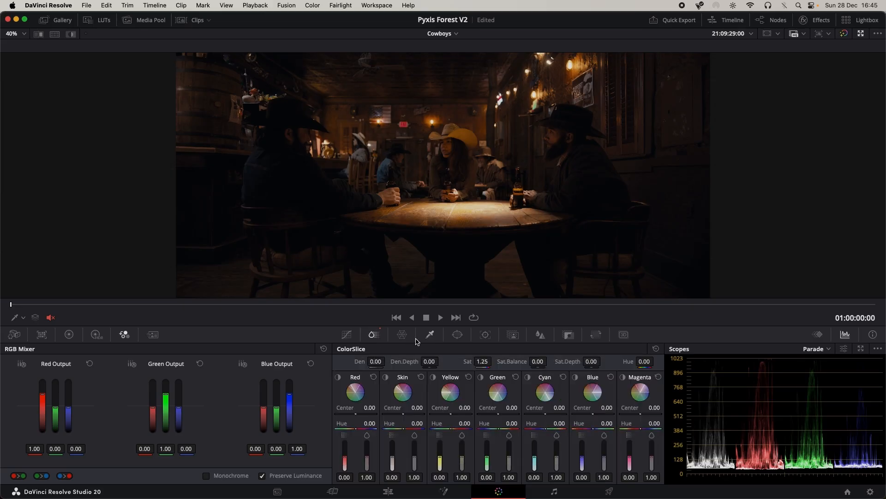
left_click_drag(487, 363, 490, 363)
double_click(486, 362)
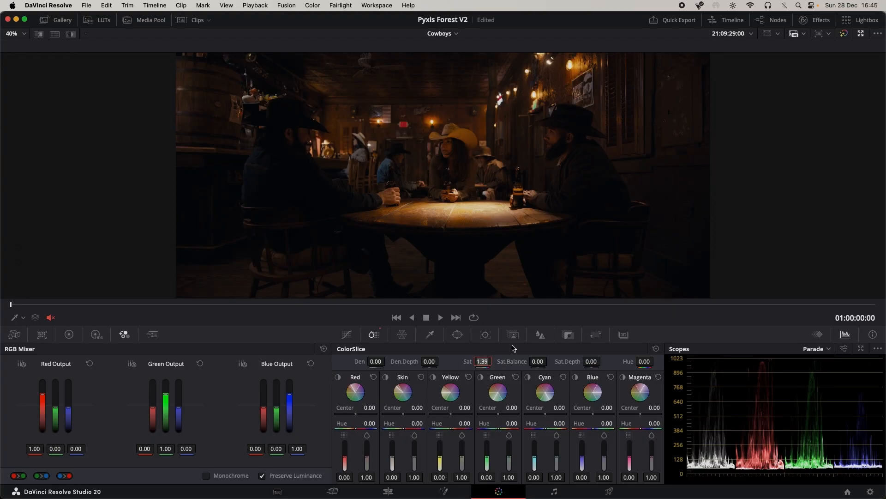
type("1")
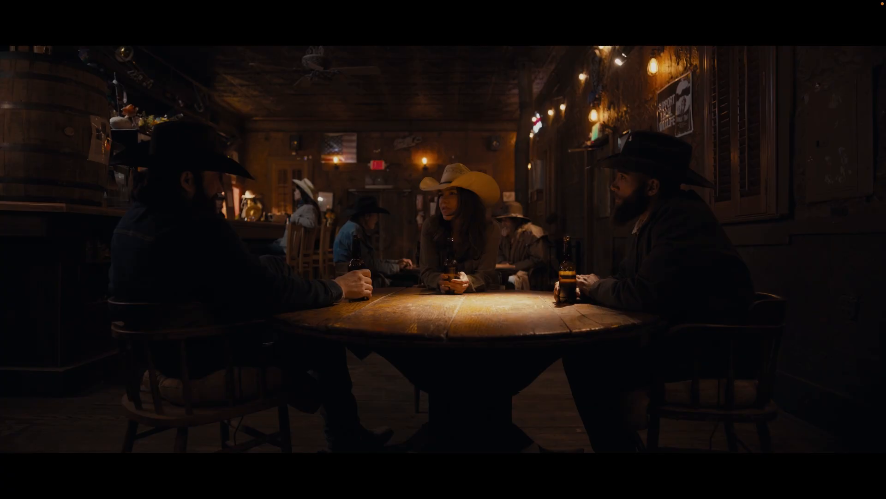
- Compare the clip full screen with the grade bypassed and active, and review the graded footage further along the clip
key("shift+d")
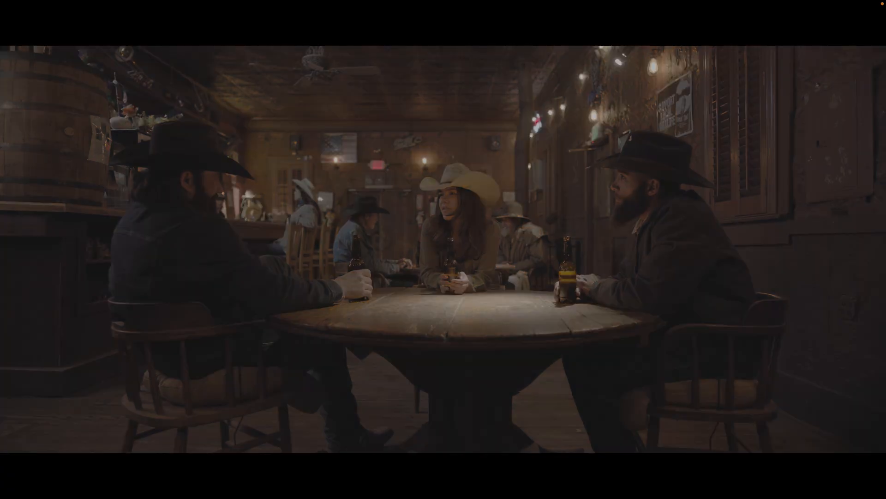
key("shift+d")
key("shift+d")
key("shift+d")
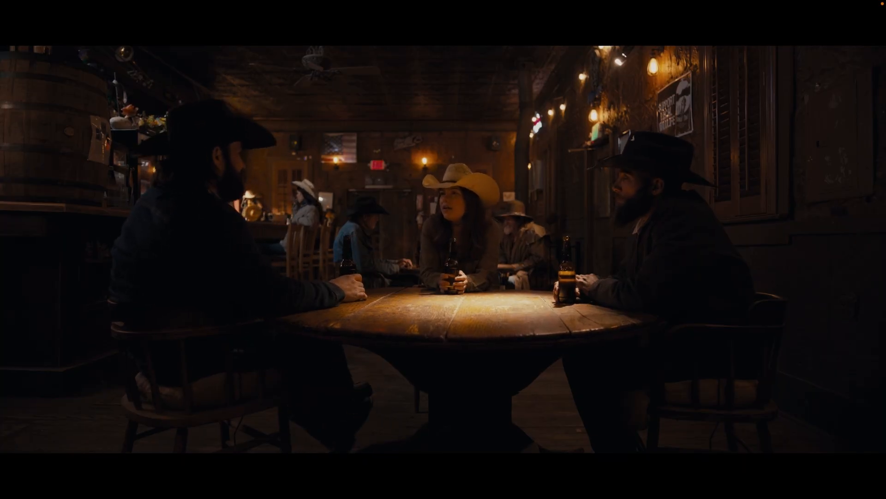
key("Escape")
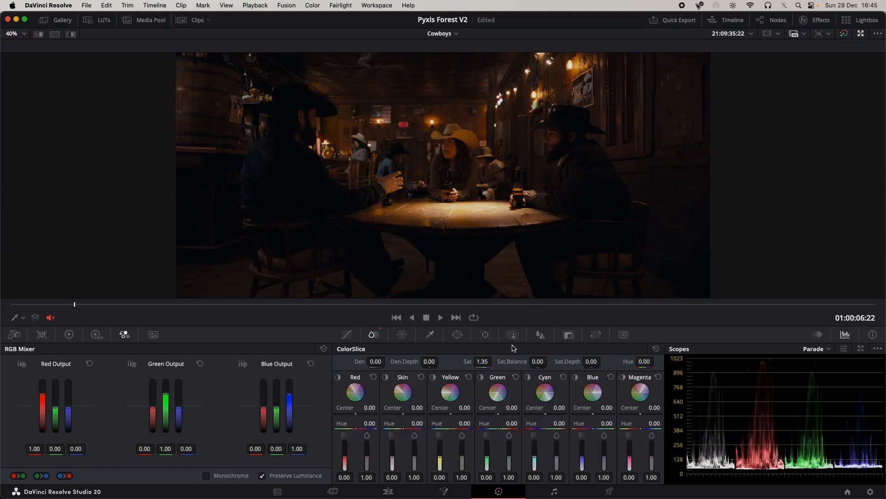
- Label the unnamed node between SUB SAT and 2383 FPE as YELL HL
key("alt+f")
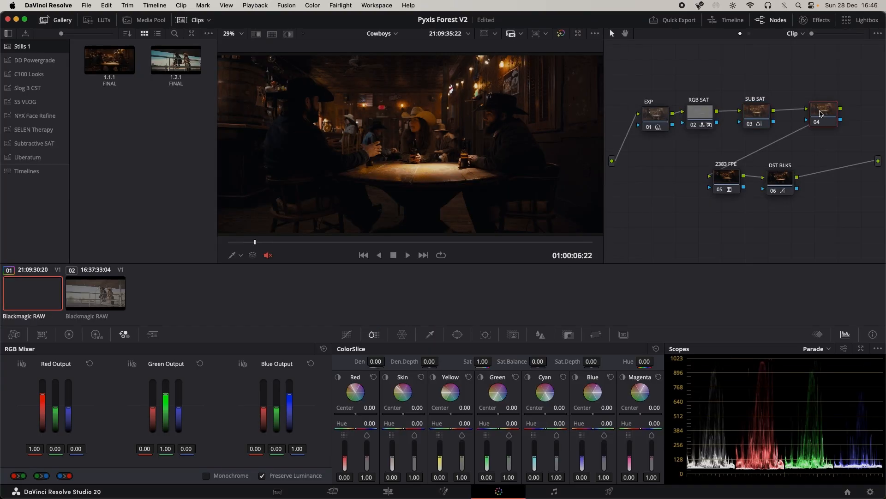
right_click(829, 124)
left_click(829, 120)
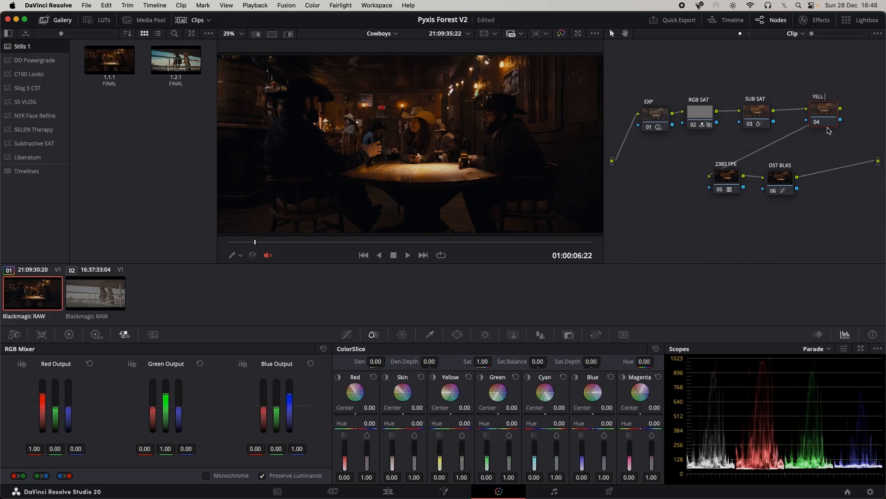
- Lower the blue channel's white point slightly in the YELL HL node's custom curve and review the clip full screen
key("alt+f")
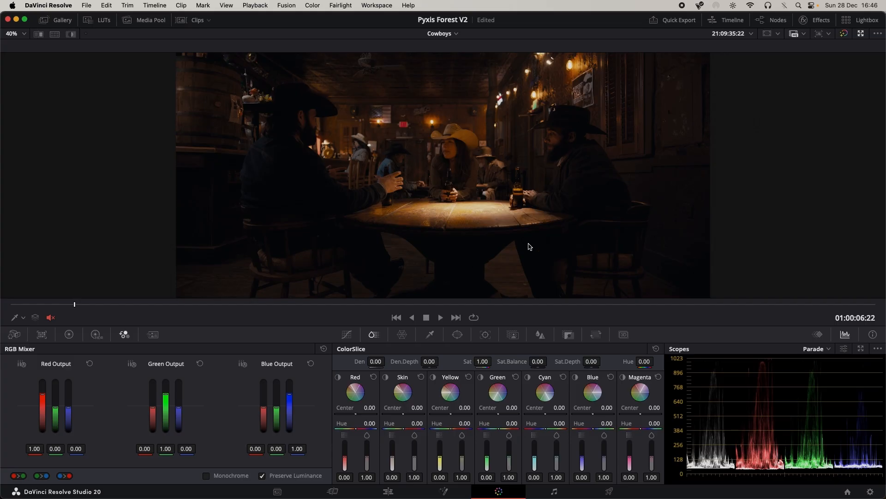
left_click(345, 335)
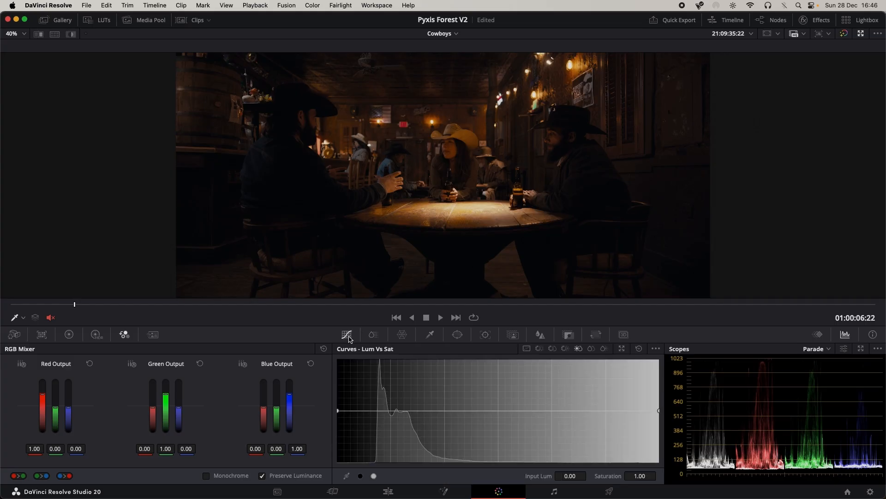
left_click(528, 350)
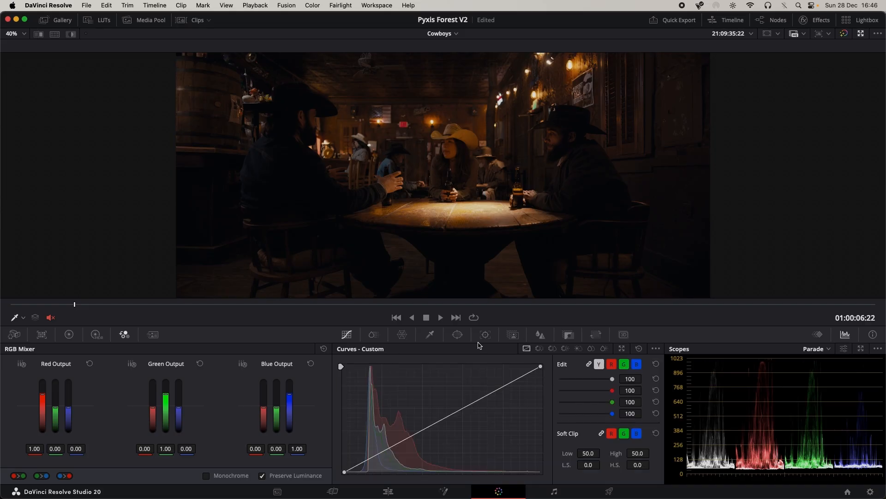
left_click(637, 364)
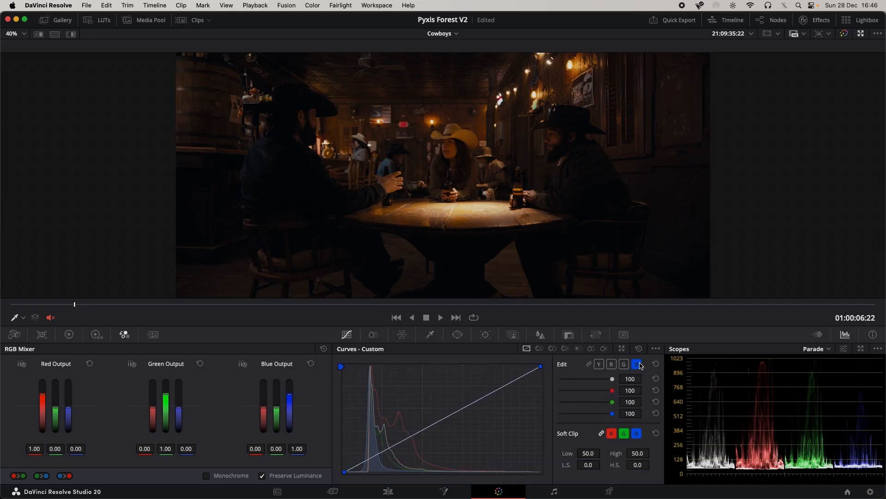
left_click(542, 367)
left_click_drag(543, 368, 554, 383)
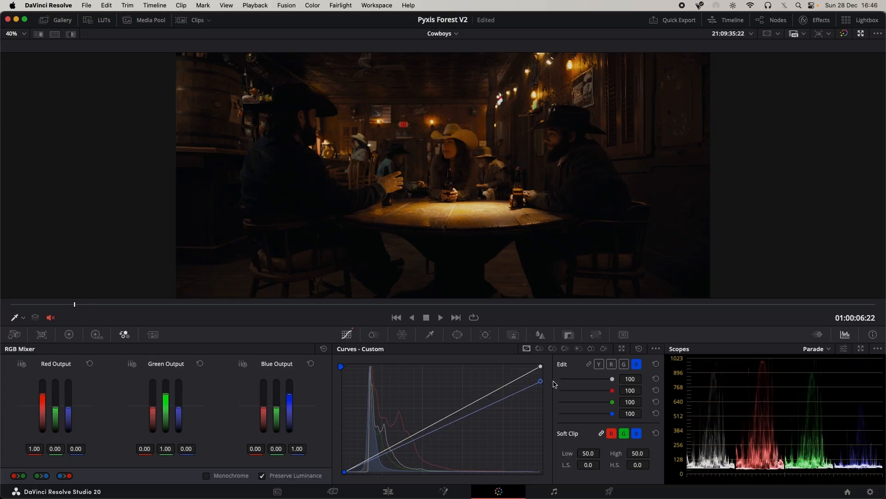
key("super+f")
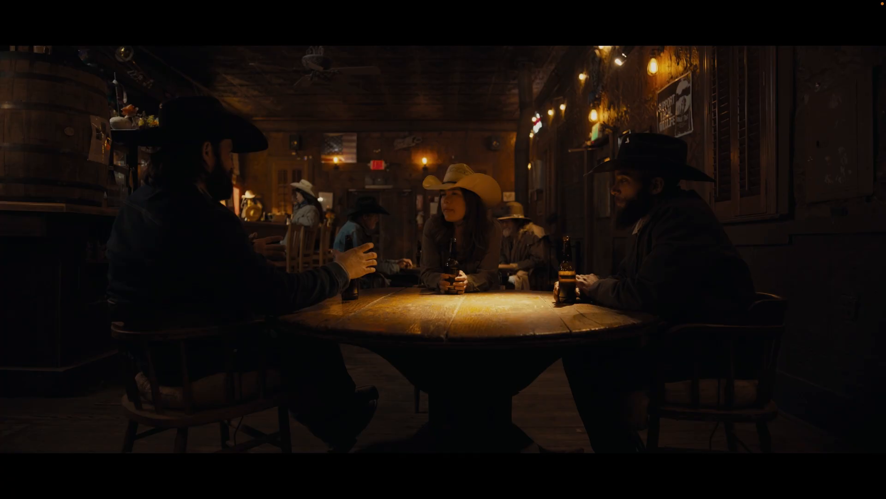
mouse_move(496, 307)
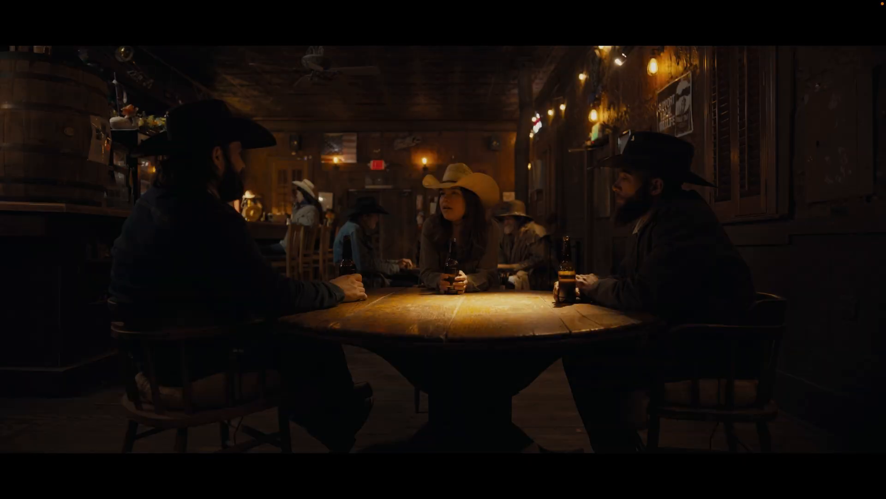
key("Escape")
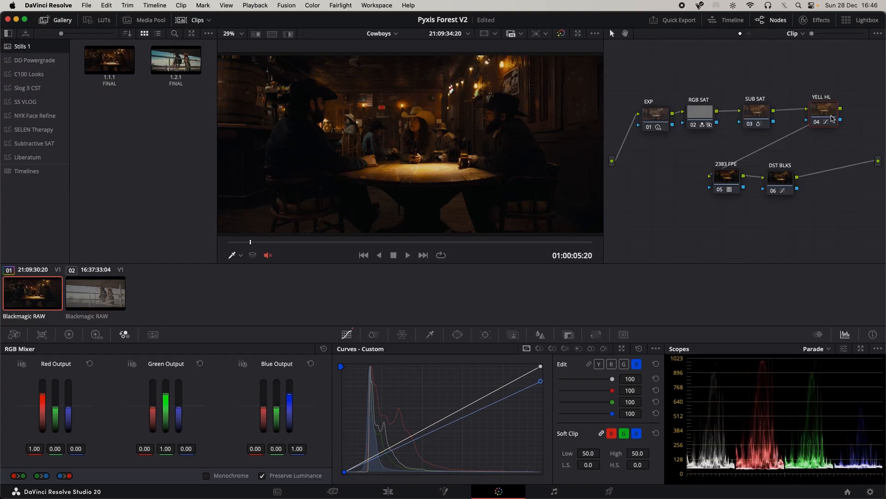
- Insert a serial node between SUB SAT and YELL HL, place it above the chain and open its label for editing
left_click_drag(766, 119, 758, 118)
key("alt+s")
left_click_drag(795, 141, 780, 80)
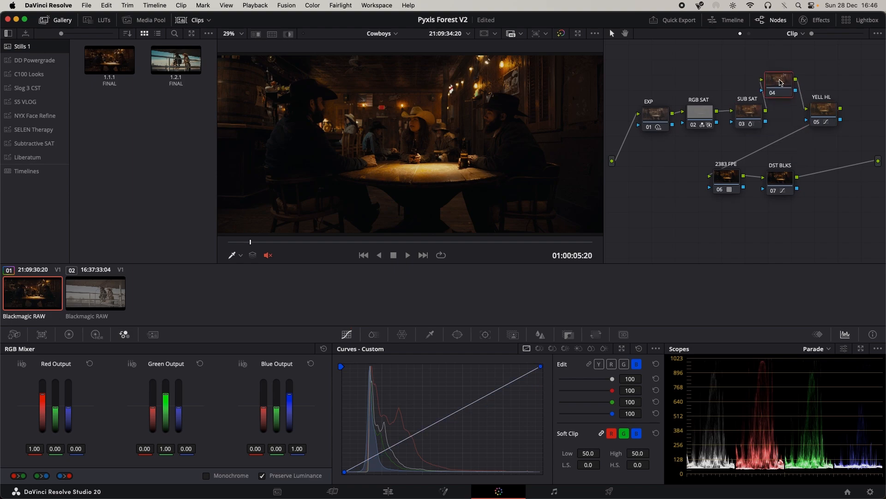
right_click(780, 80)
left_click(798, 100)
- Add default anchors to the new node's custom luminance curve with all channels linked
key("alt+f")
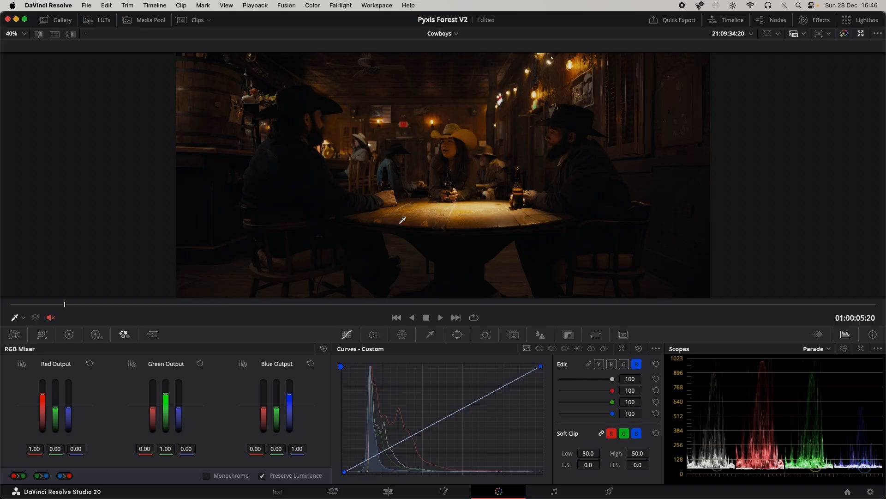
left_click(358, 334)
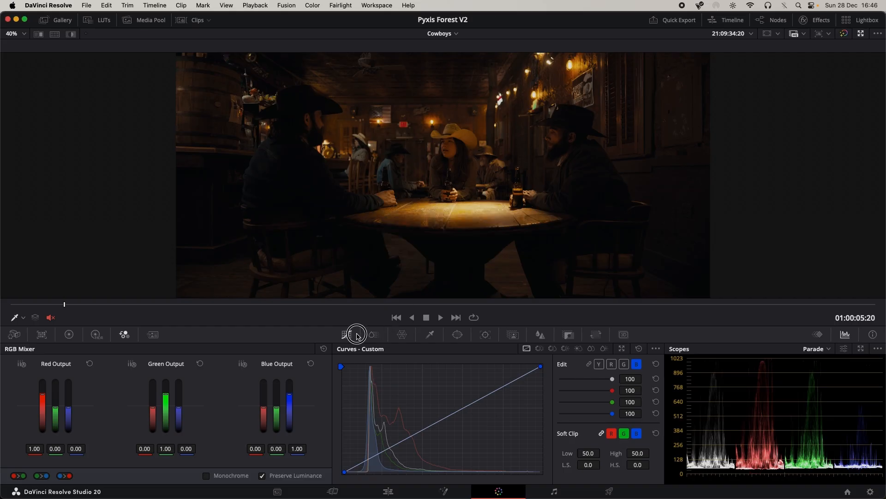
left_click(598, 365)
left_click(656, 348)
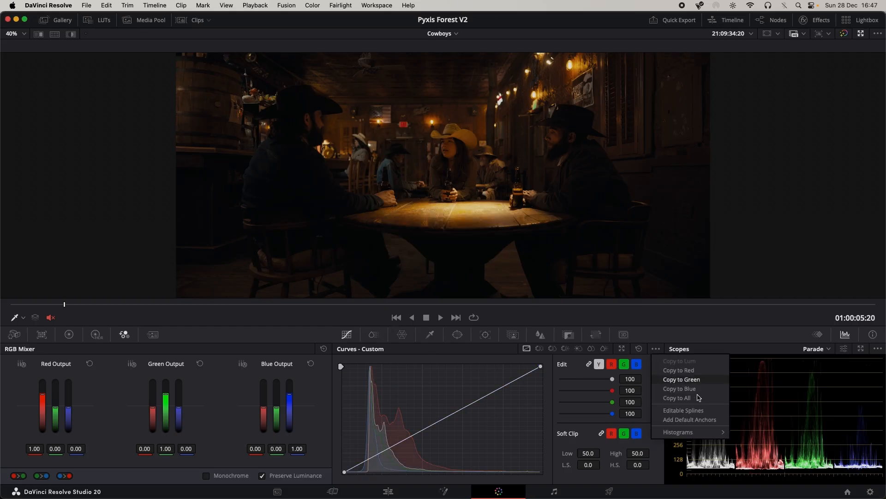
left_click(686, 419)
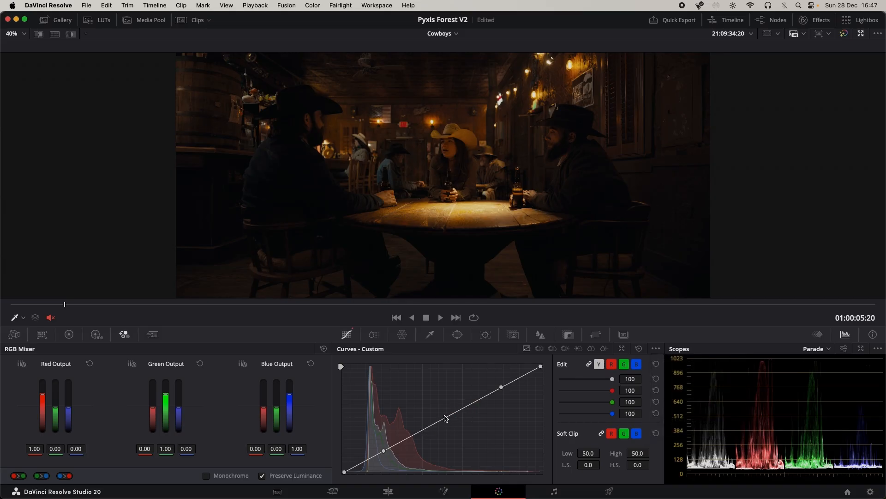
- Raise the midtones slightly in the MD POP node's custom curve and compare the clip full screen with and without the grade
left_click(443, 418)
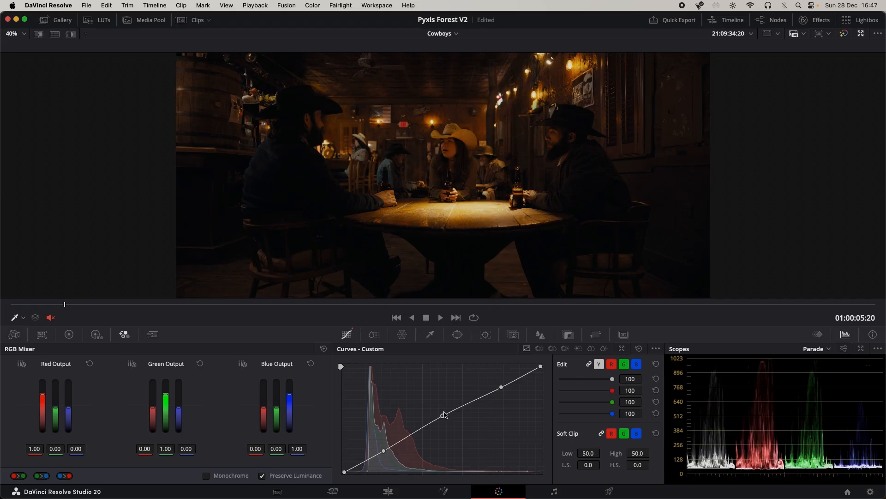
key("super+f")
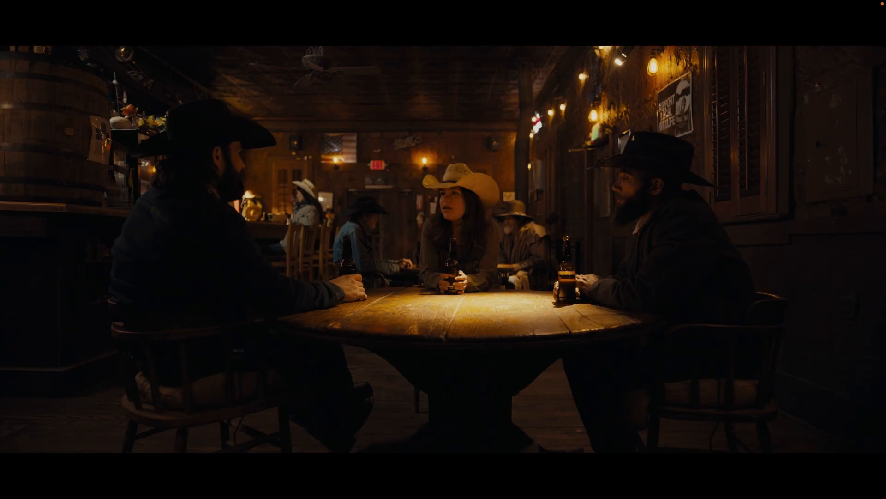
key("super+d")
key("super+d")
key("super+d")
key("super+d")
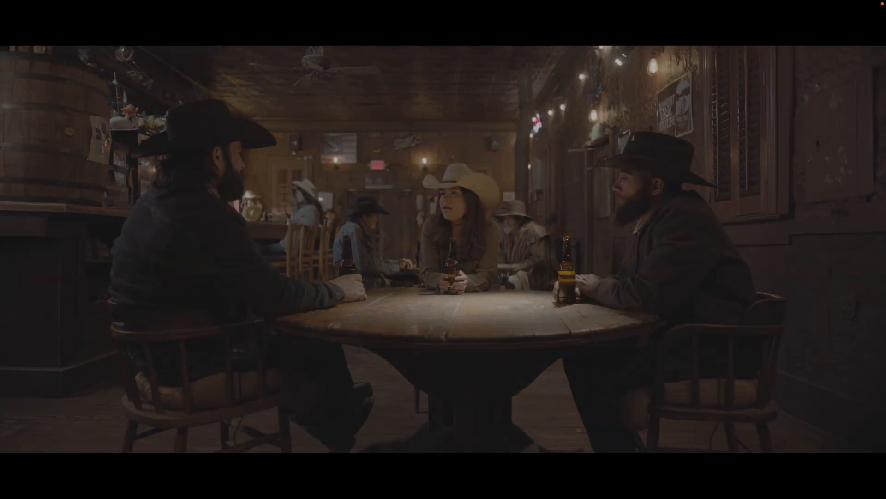
key("super+d")
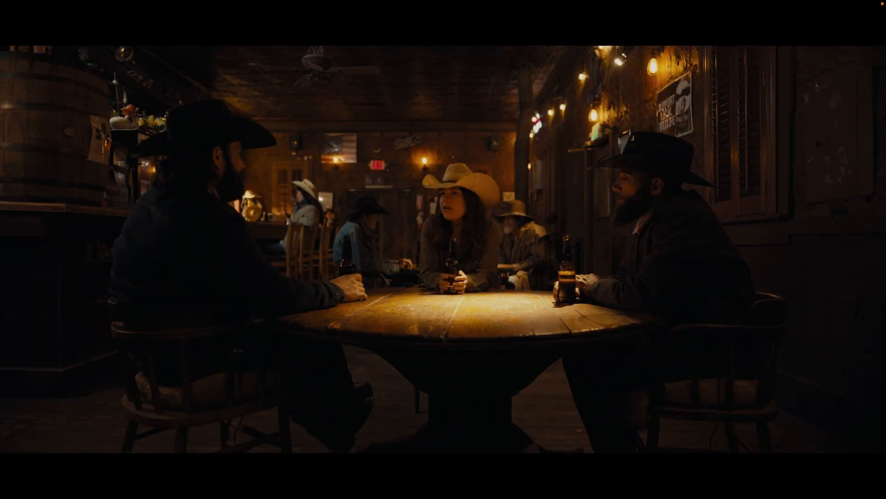
key("space")
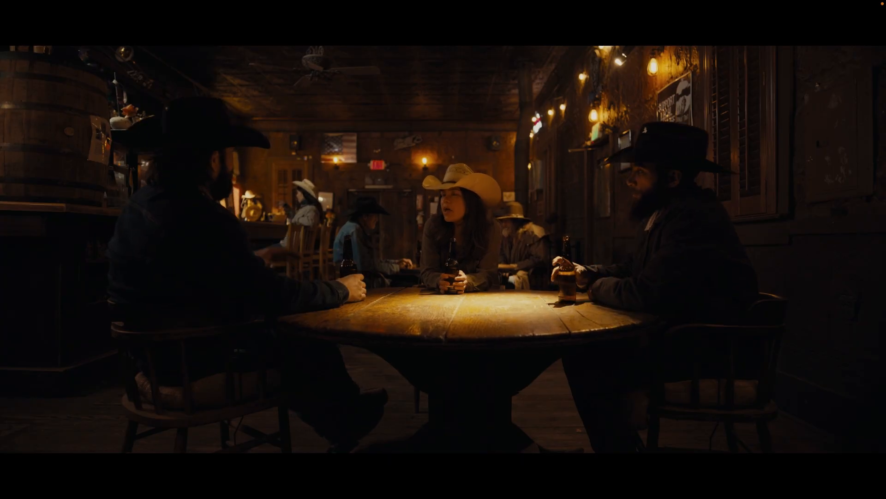
key("Escape")
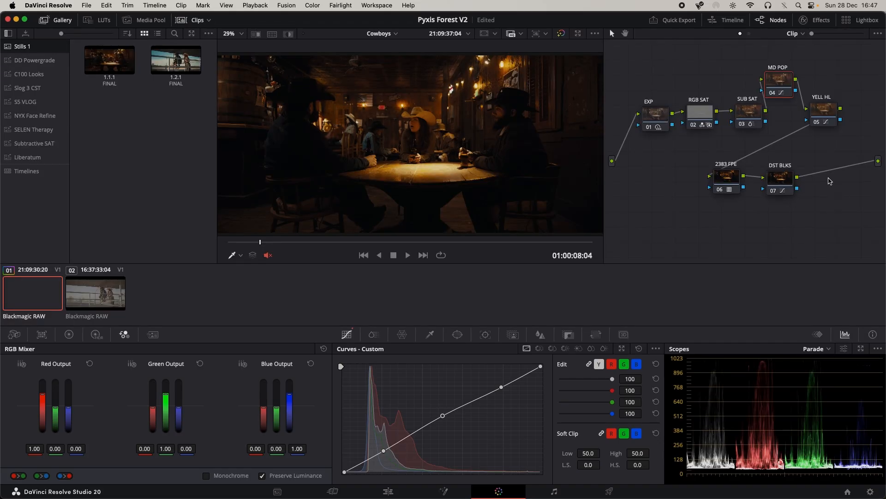
- Lower the RGB SAT node's key output gain slightly and review the clip full screen
left_click(702, 112)
key("alt+f")
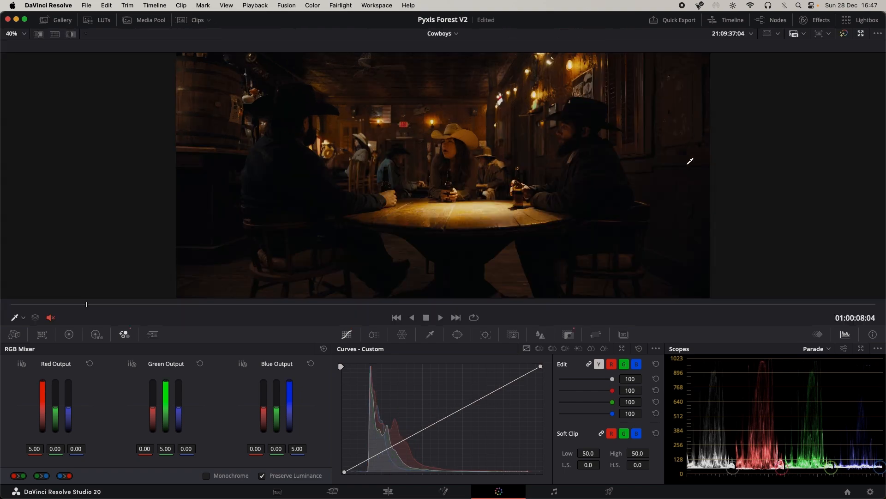
left_click(568, 333)
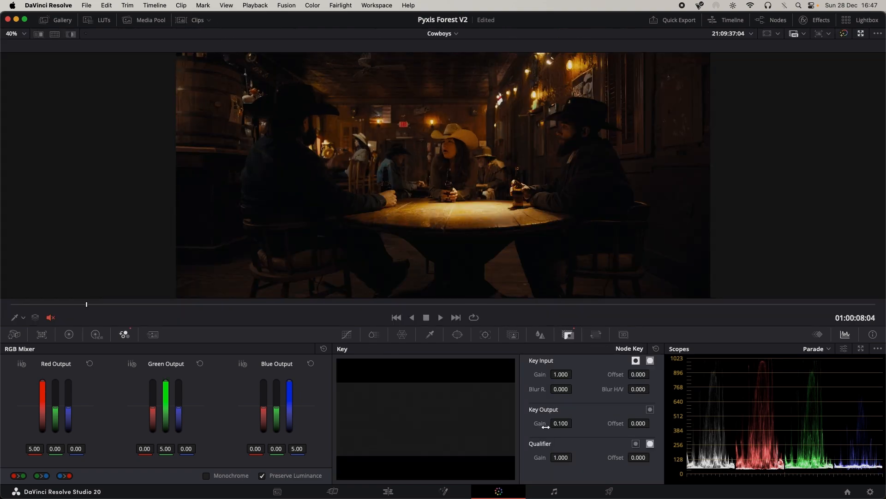
left_click_drag(564, 423, 559, 424)
key("super+f")
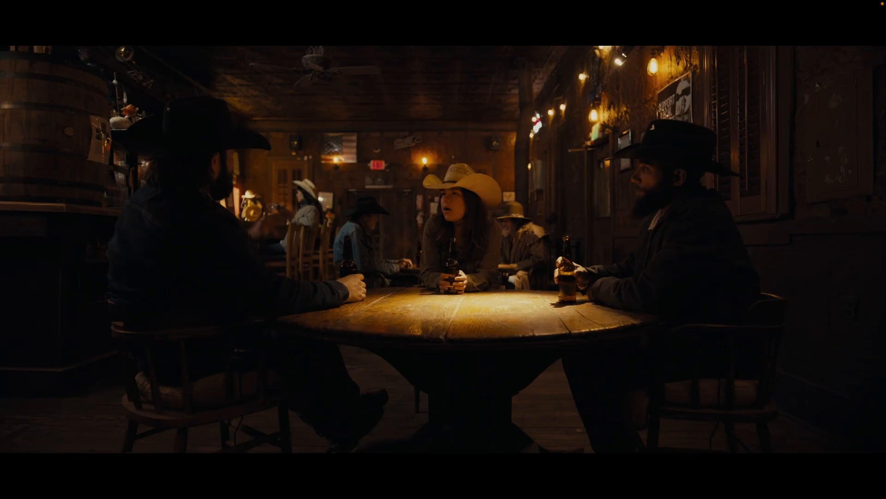